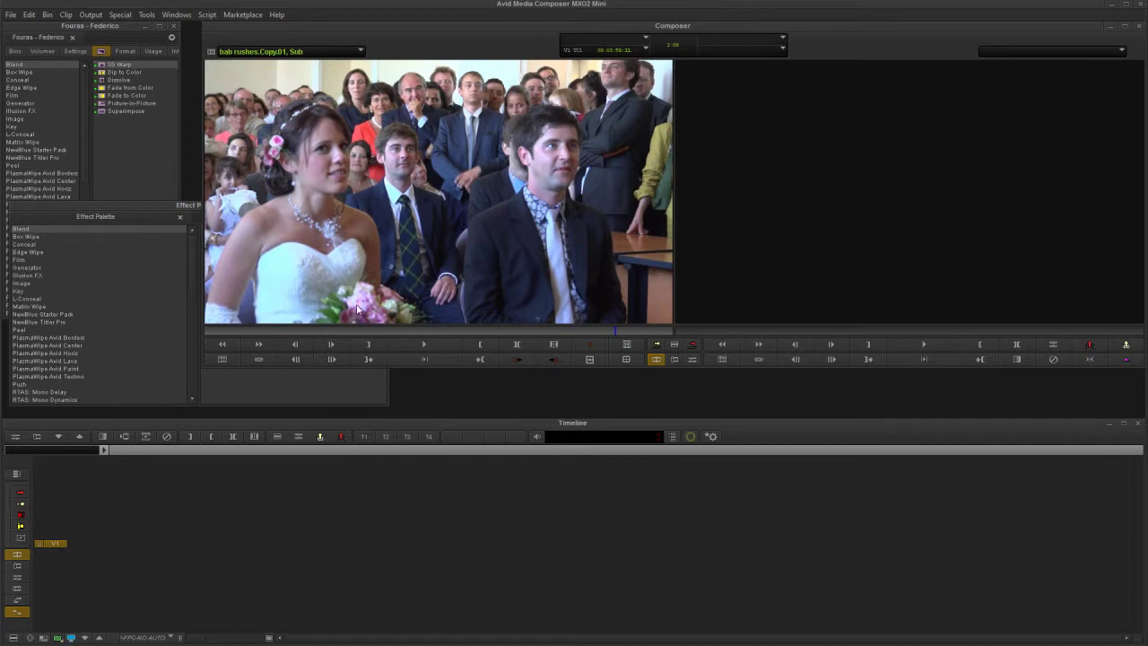
Scrub and play through the wedding clip in the source monitor, returning to its first frame
drag(335, 329, 264, 332)
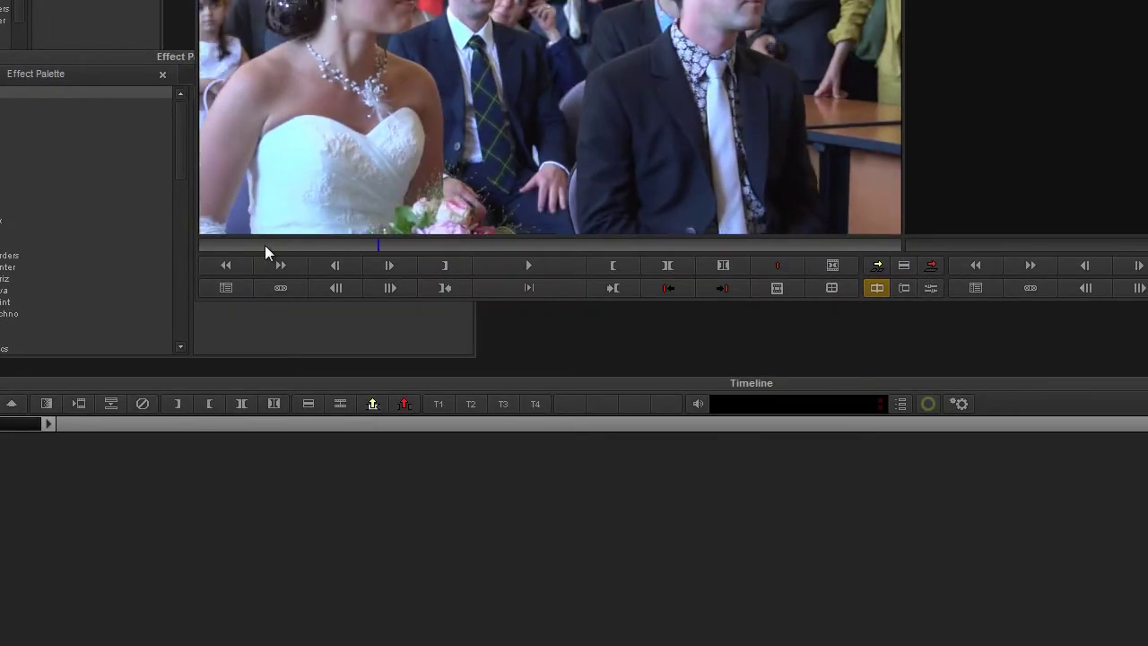
drag(287, 248, 180, 244)
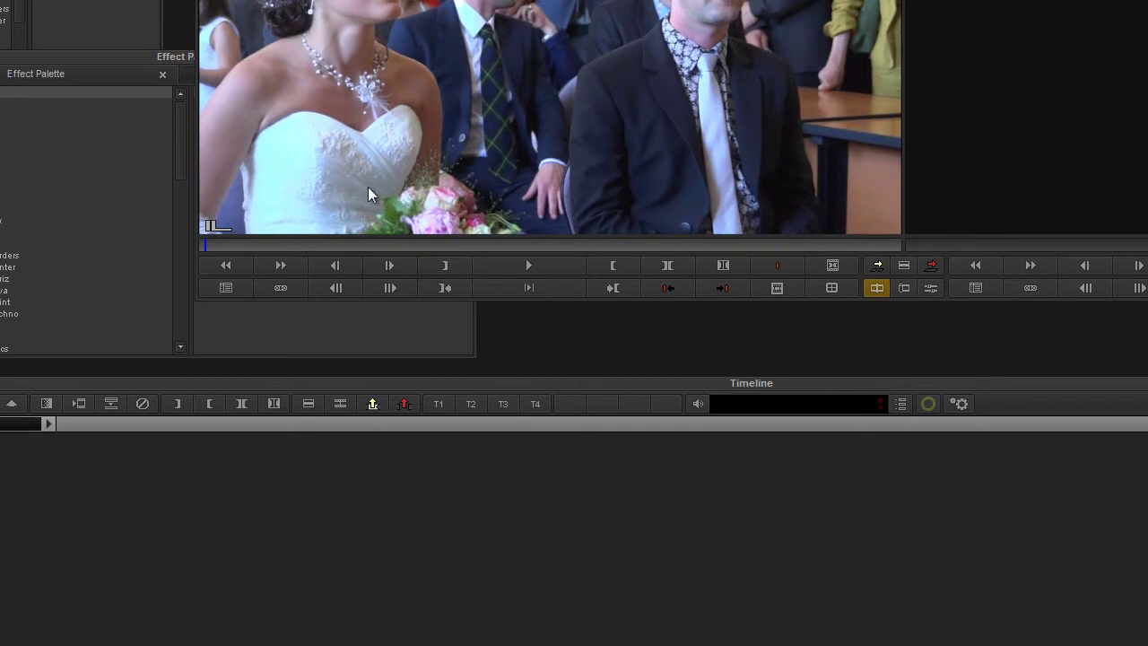
click(539, 267)
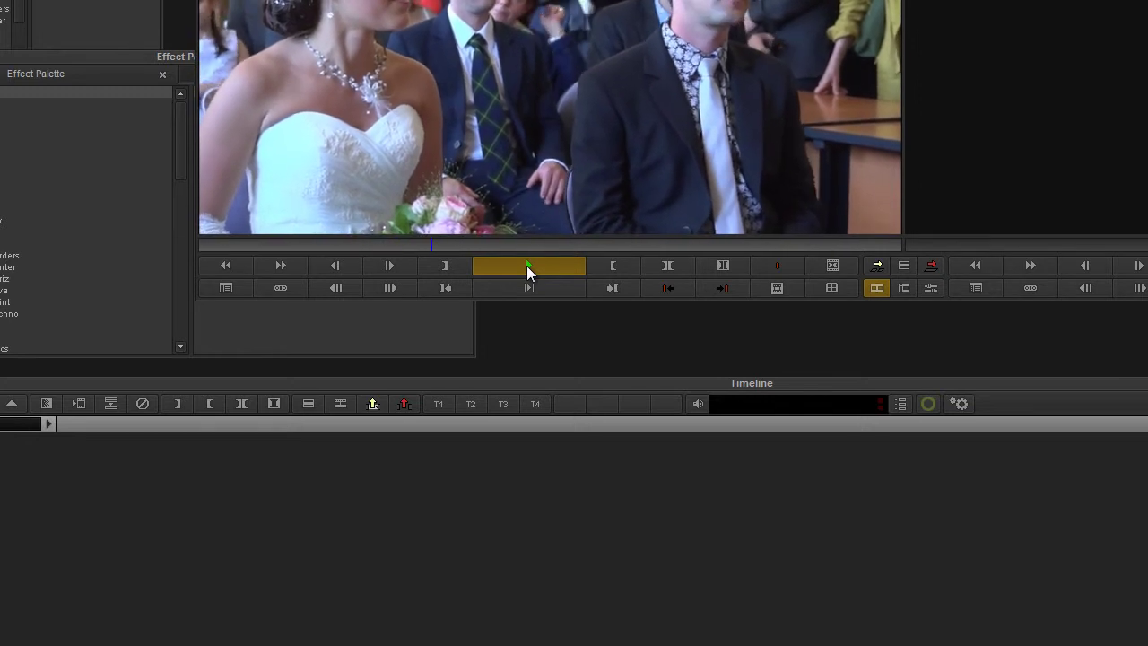
click(526, 265)
drag(426, 243, 200, 239)
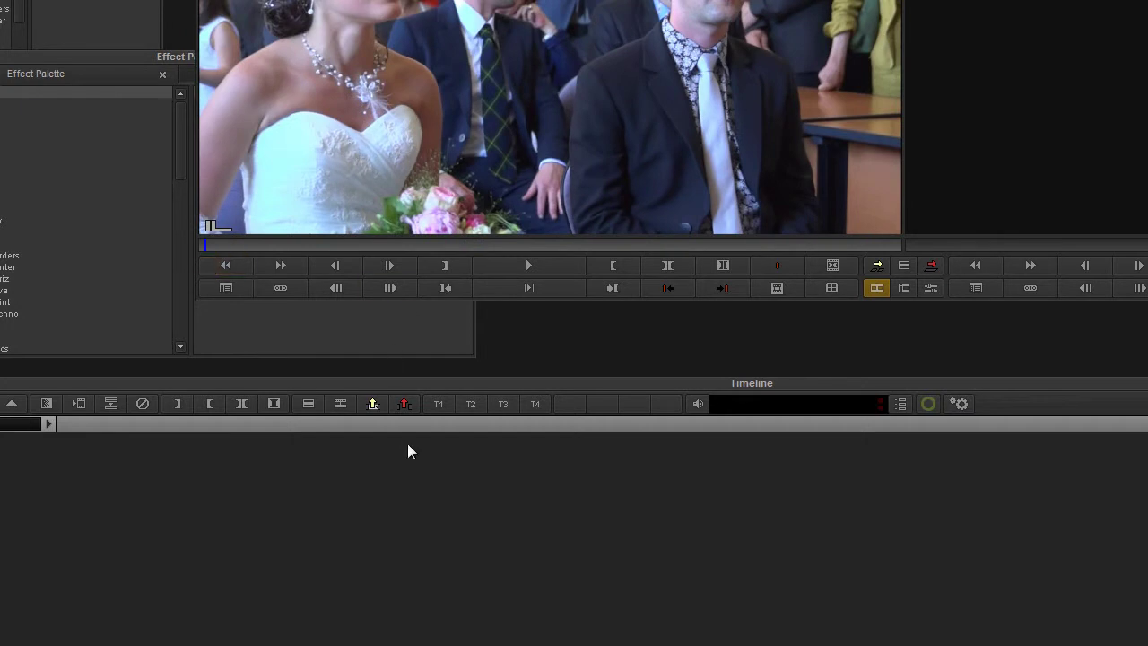
Splice the wedding clip into a new sequence and park the playhead at 01:00:03:21
key(v)
click(346, 551)
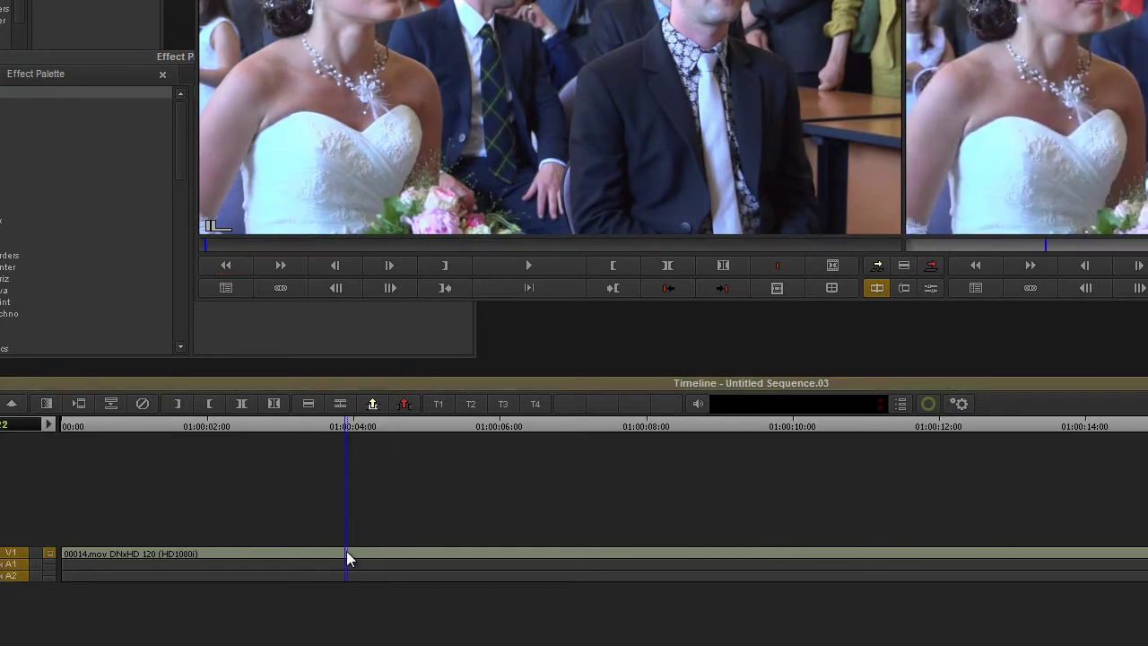
key(Left)
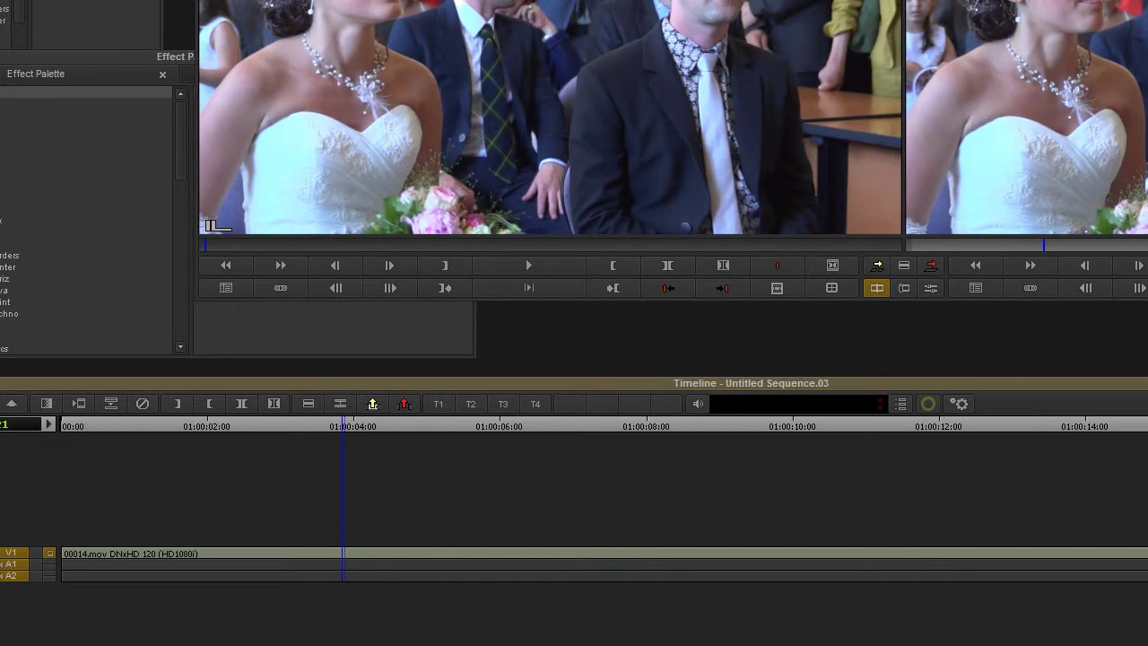
Apply the Paint Effect from the Image category to the clip on V1 and enter effect mode, moving the Effect Editor clear of the record view
mouse_move(60, 72)
mouse_down()
mouse_move(102, 77)
mouse_move(68, 81)
mouse_up()
click(15, 118)
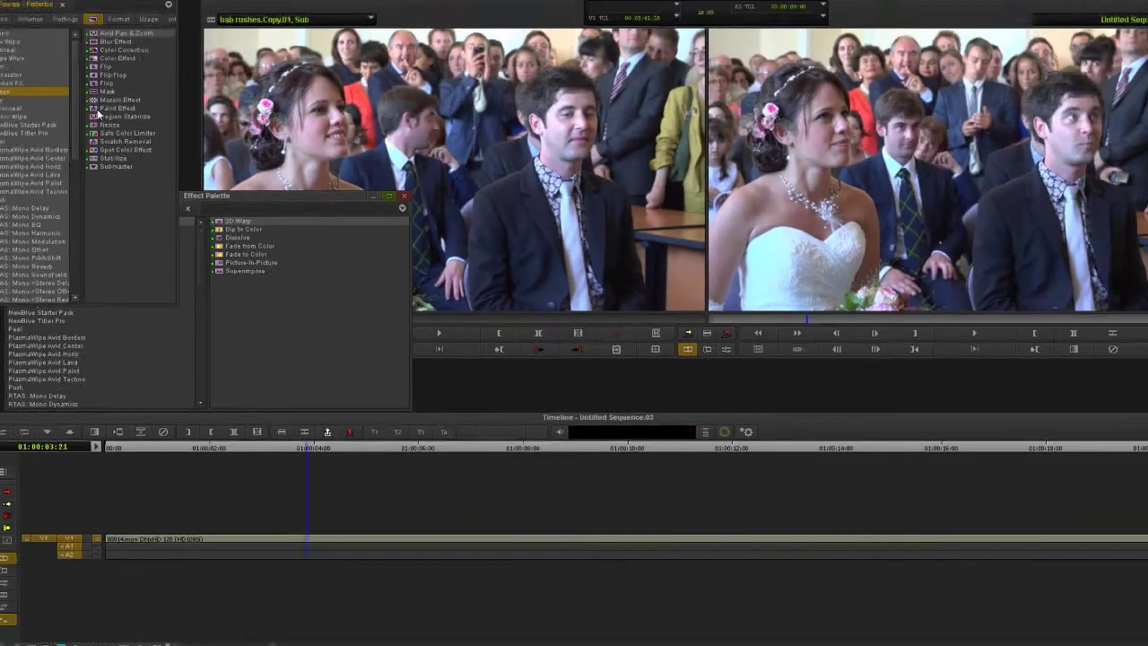
click(103, 135)
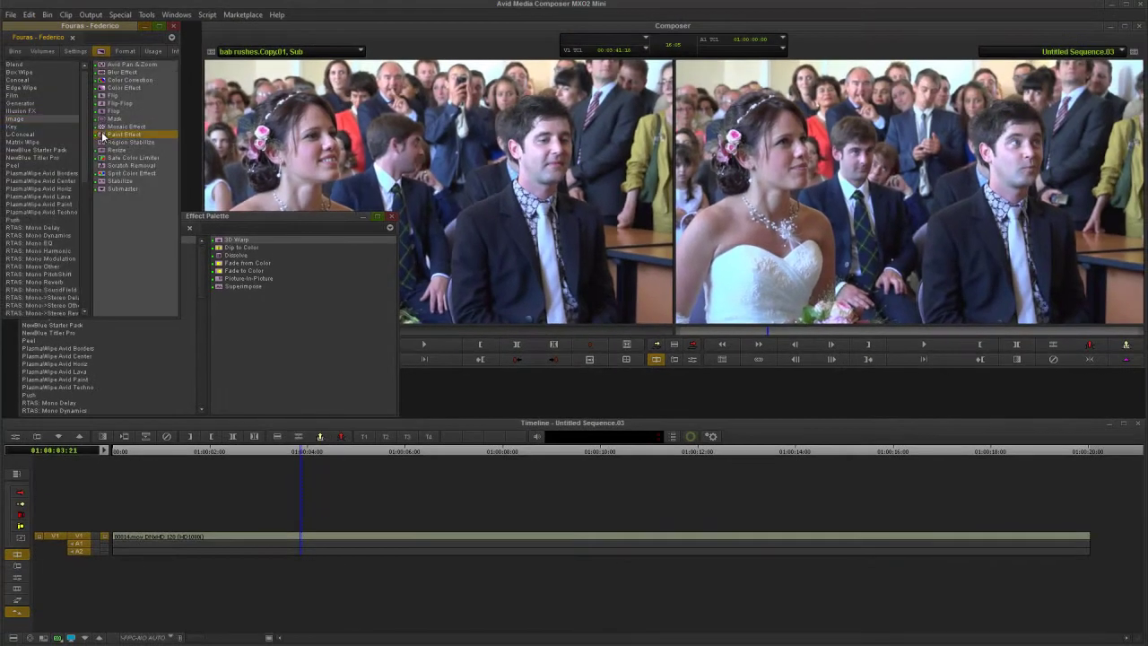
mouse_move(103, 139)
mouse_down()
mouse_move(410, 325)
mouse_move(337, 539)
mouse_up()
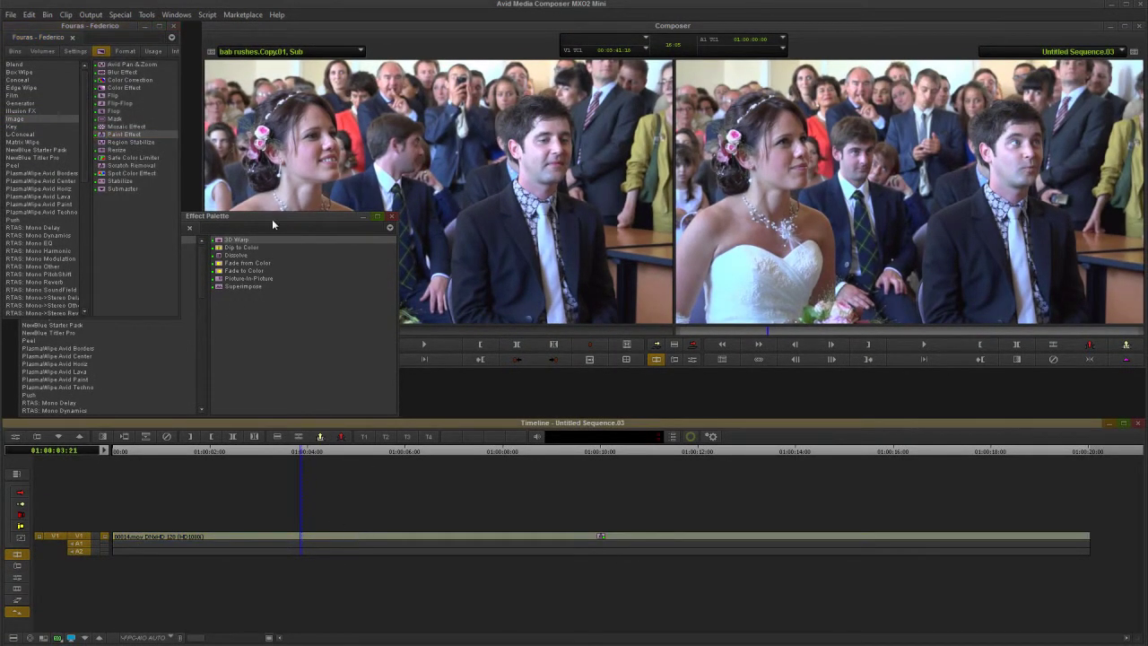
click(691, 358)
drag(312, 115, 134, 89)
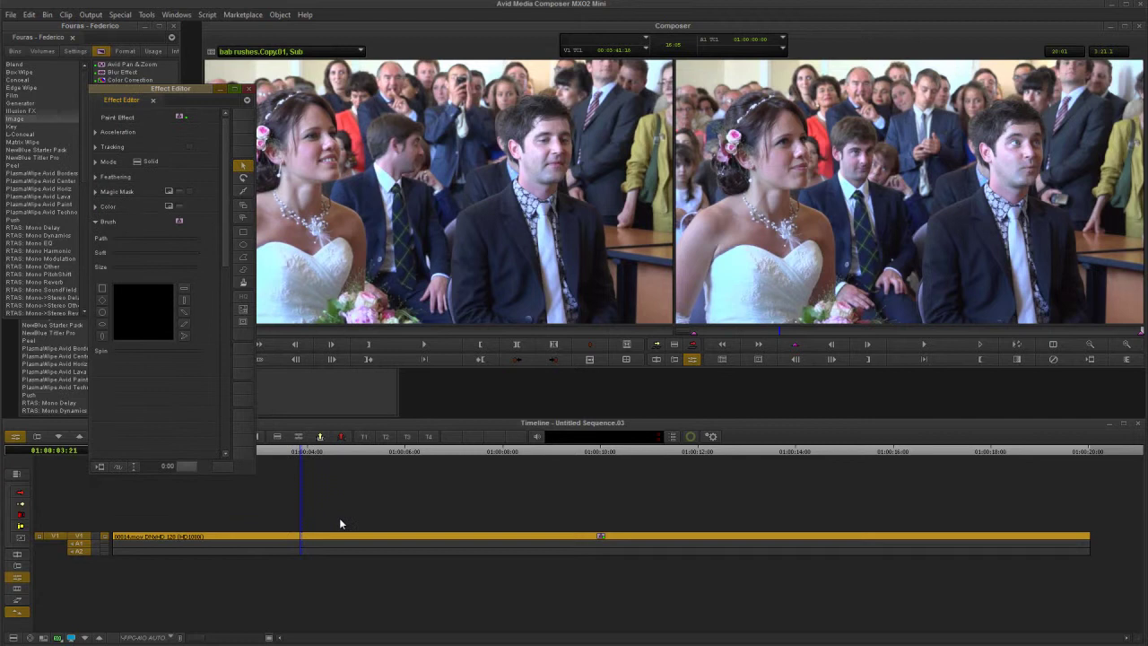
At the sequence's first frame, draw an oval over the groom's face with the paint effect
click(725, 350)
click(723, 346)
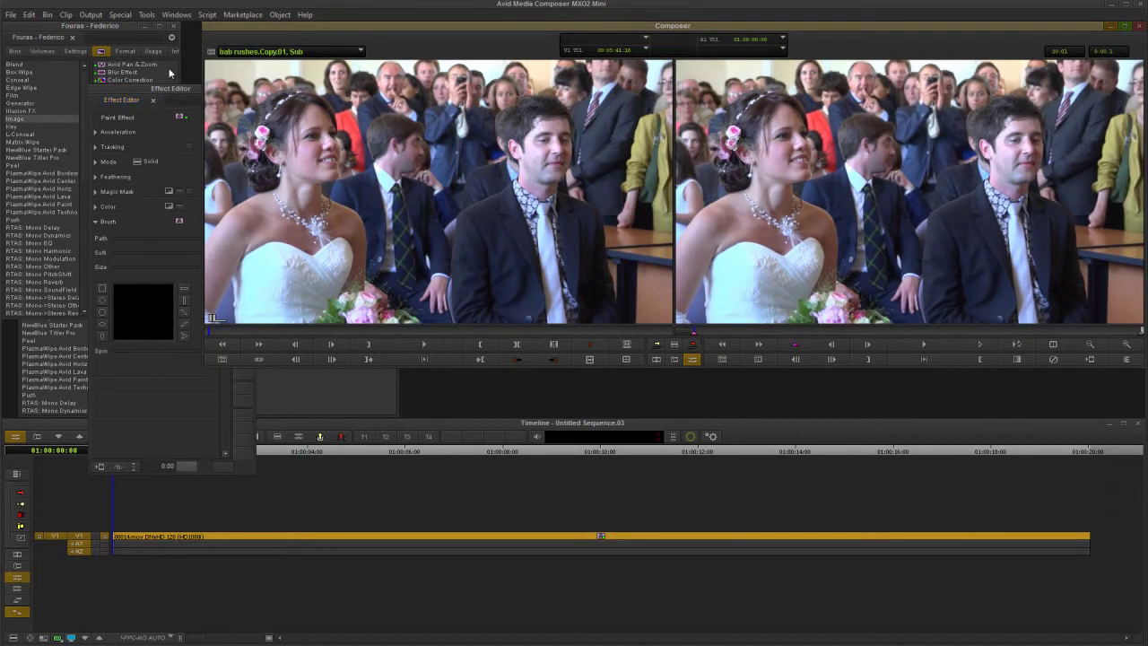
click(137, 93)
click(240, 245)
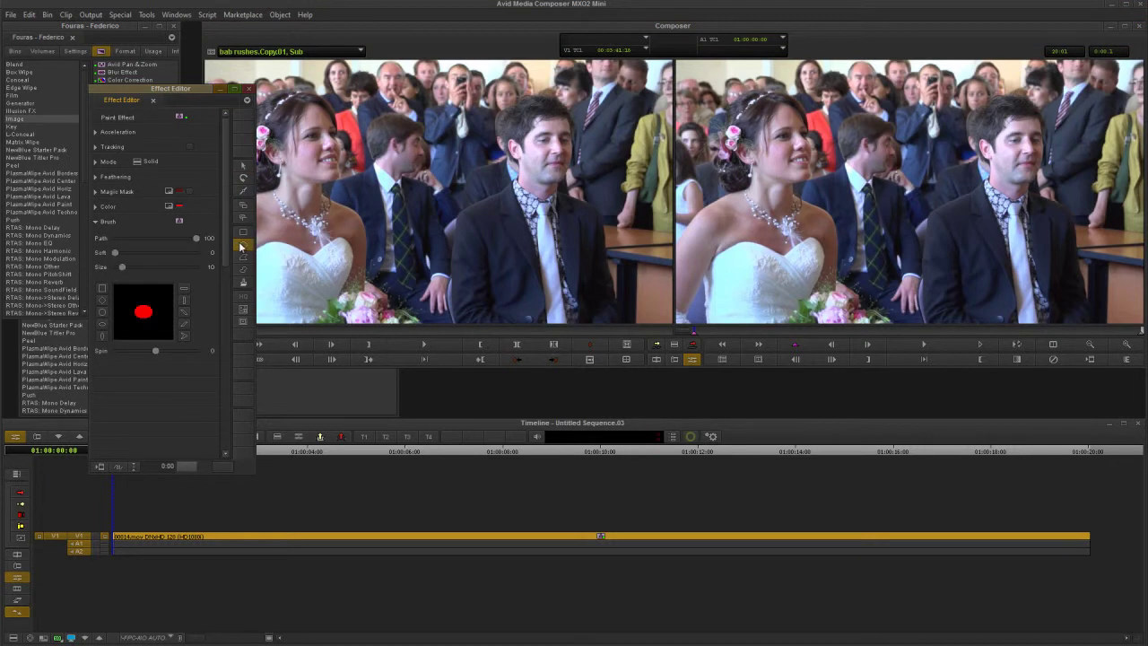
mouse_move(990, 113)
mouse_down()
mouse_move(999, 166)
mouse_move(1047, 201)
mouse_up()
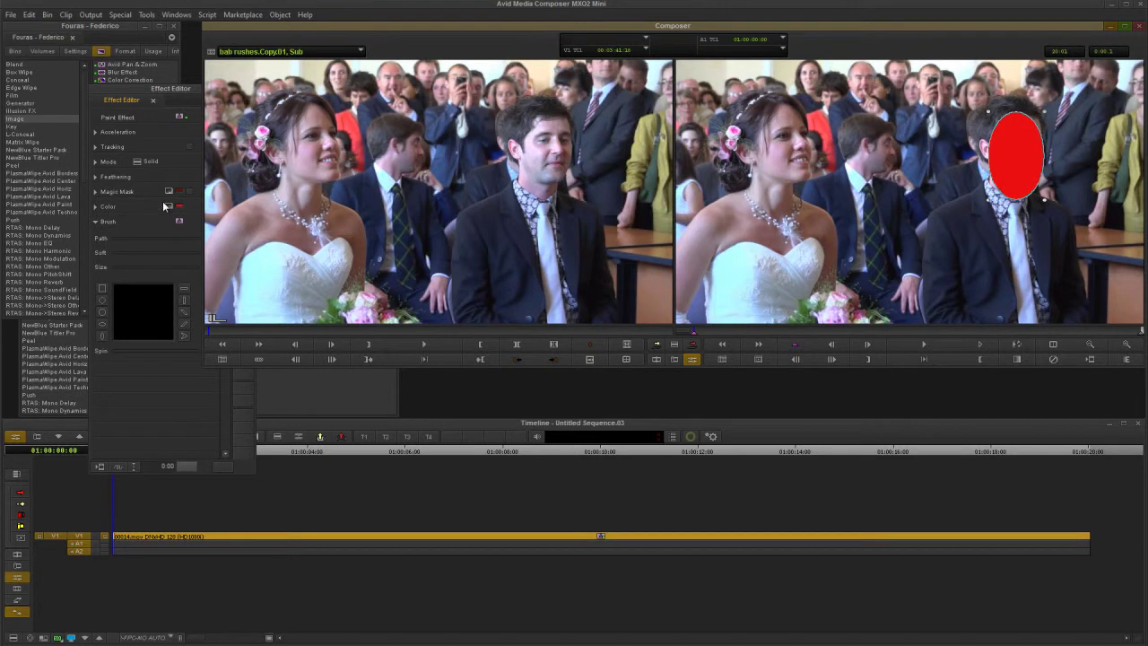
Change the oval's mode to Blur and set its horizontal and vertical blur to 6
click(141, 164)
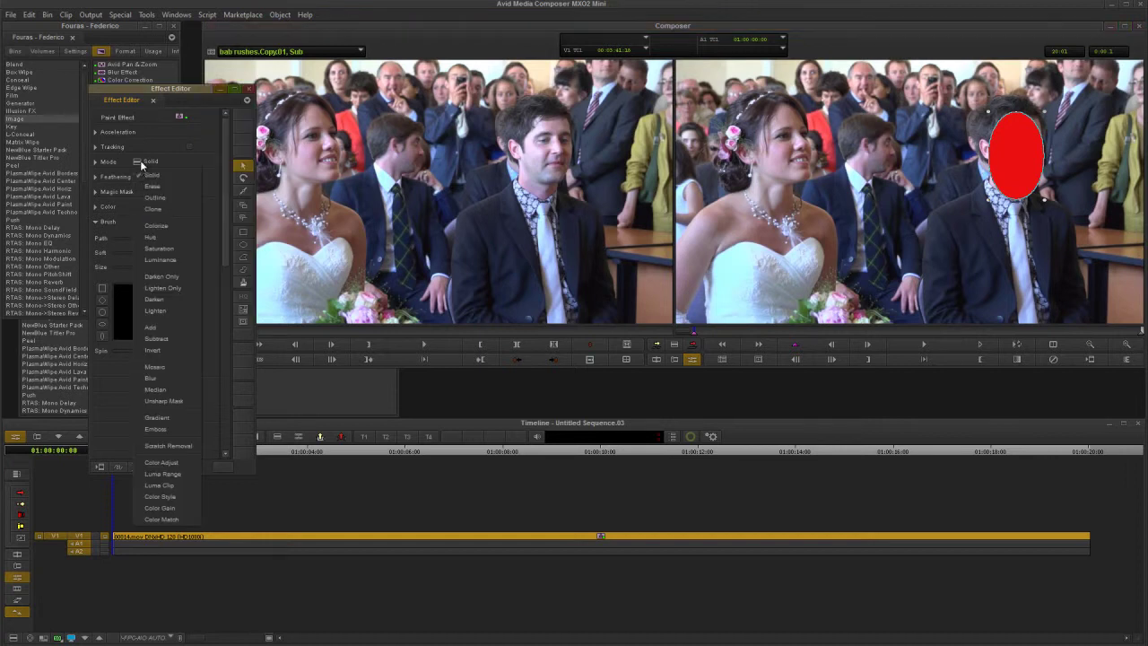
click(161, 382)
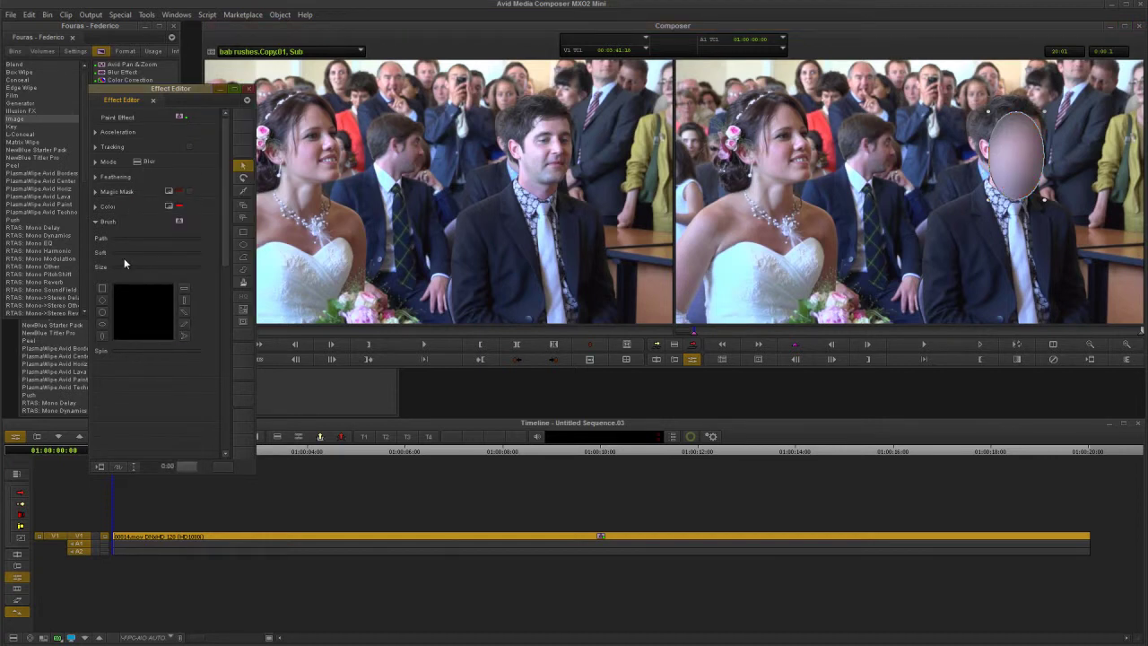
click(95, 160)
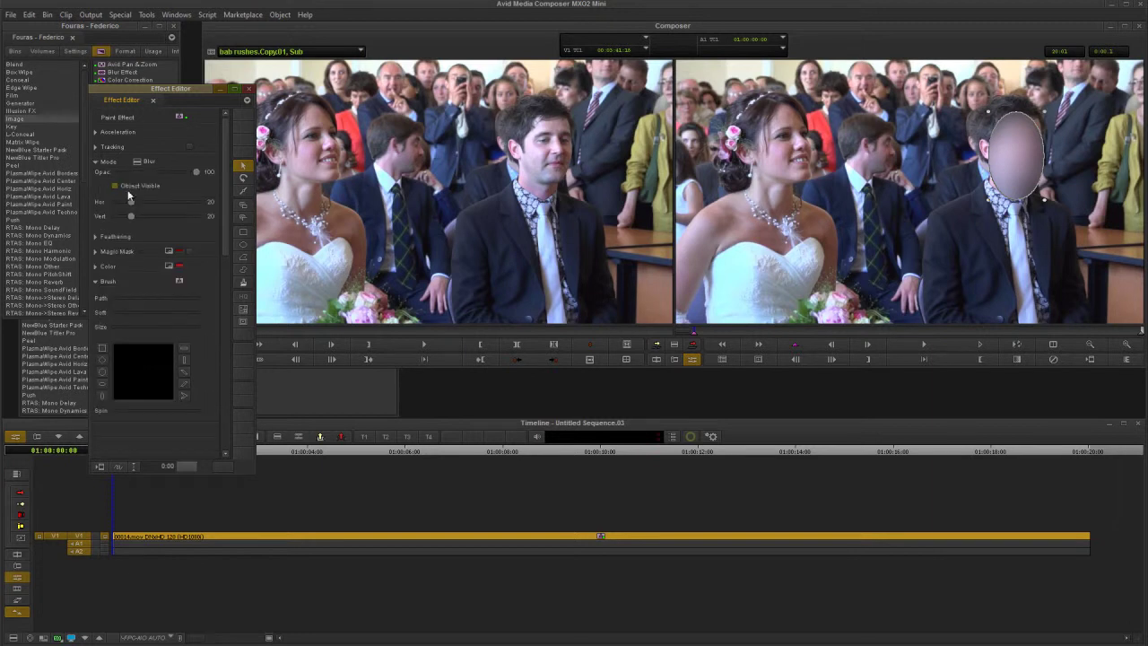
drag(131, 202, 120, 217)
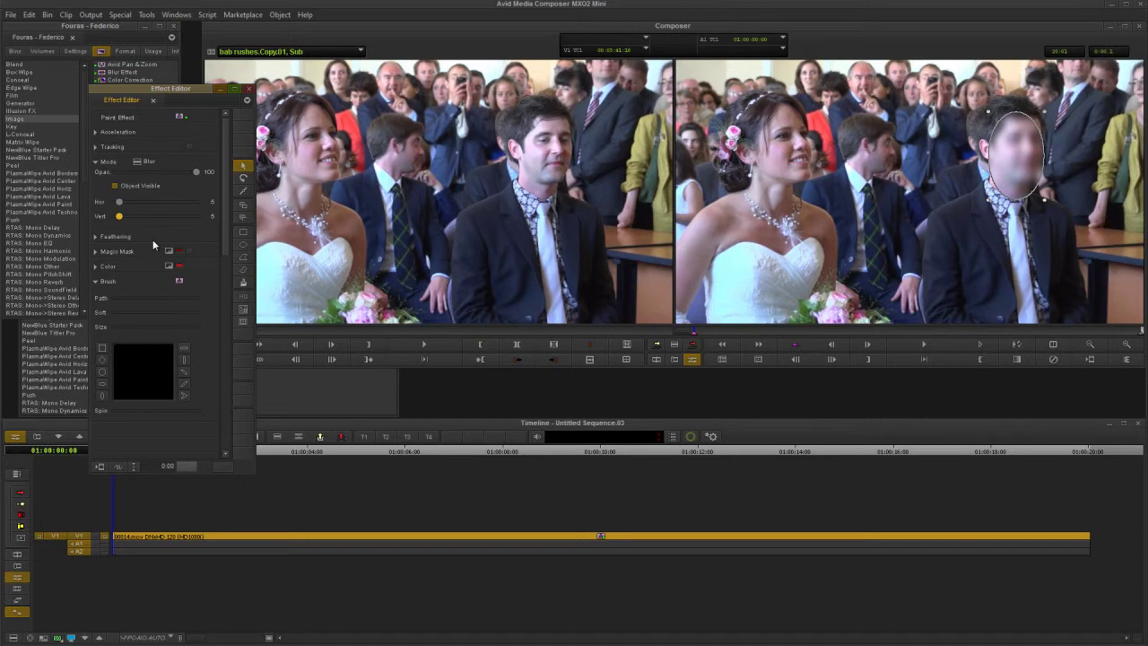
Raise the blurred oval's horizontal and vertical feathering slightly to soften its edge
click(95, 237)
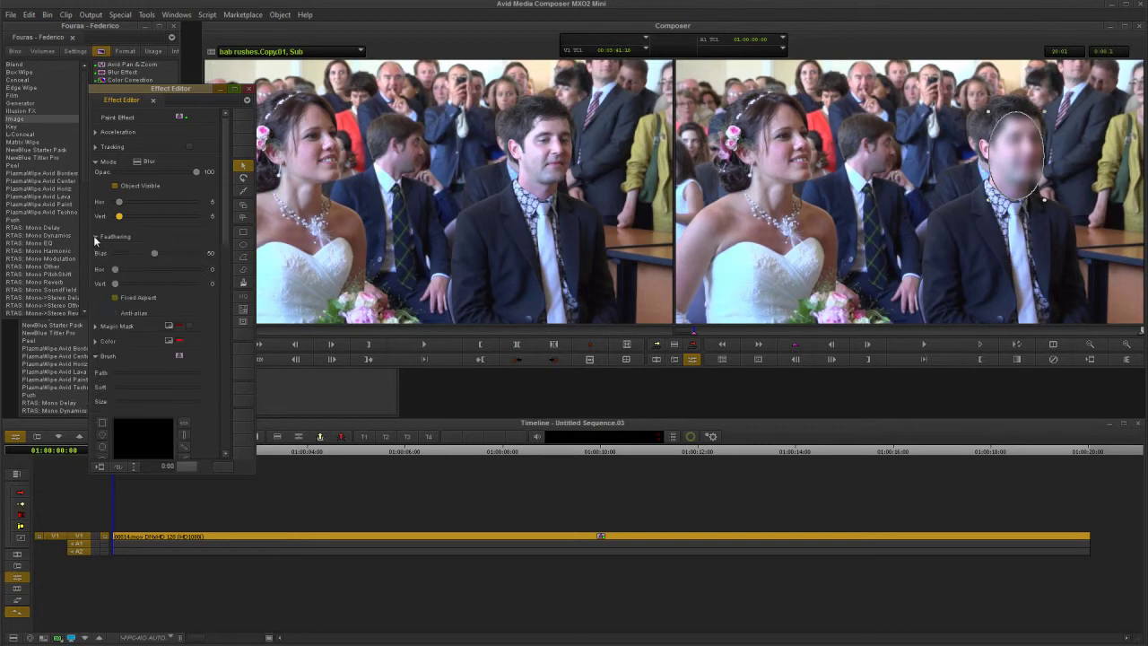
click(116, 271)
drag(148, 274, 125, 280)
Reposition the blur oval over the groom's face at the clip's last frame and at 01:00:09:15
drag(805, 336, 1143, 337)
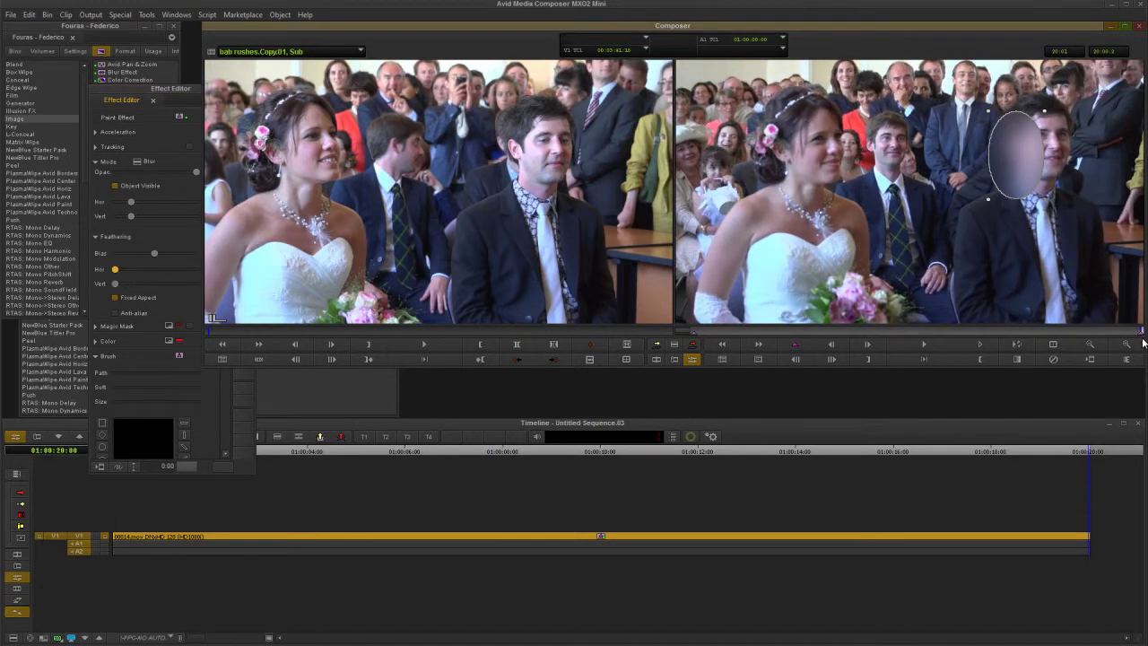
drag(1015, 151, 1045, 142)
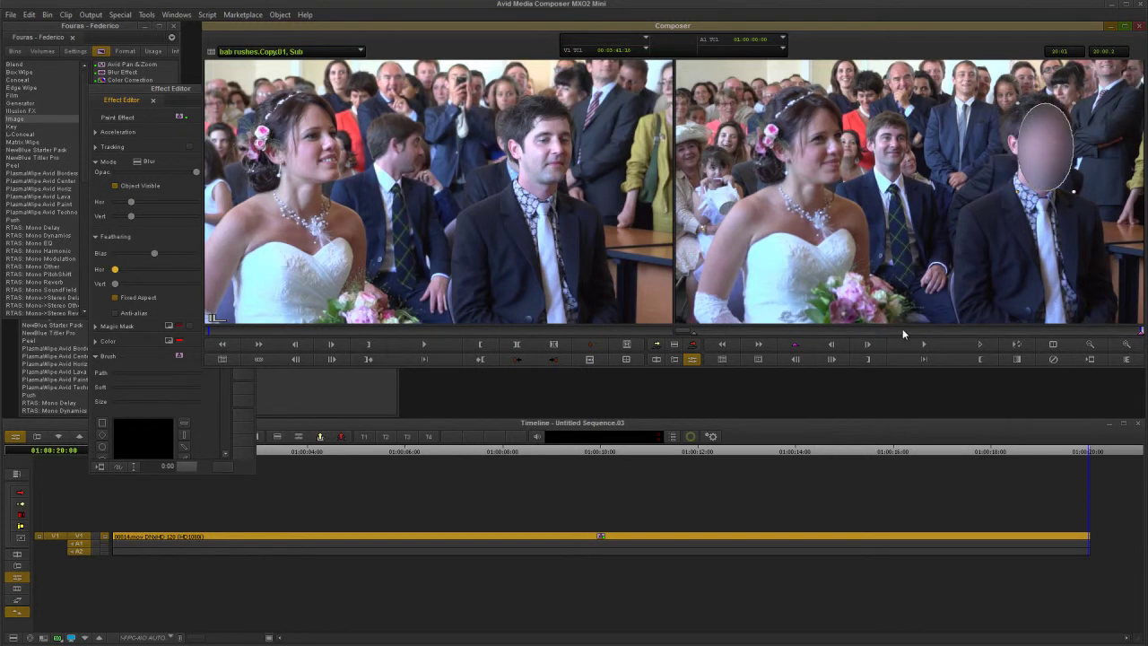
click(909, 330)
drag(1039, 155, 1027, 168)
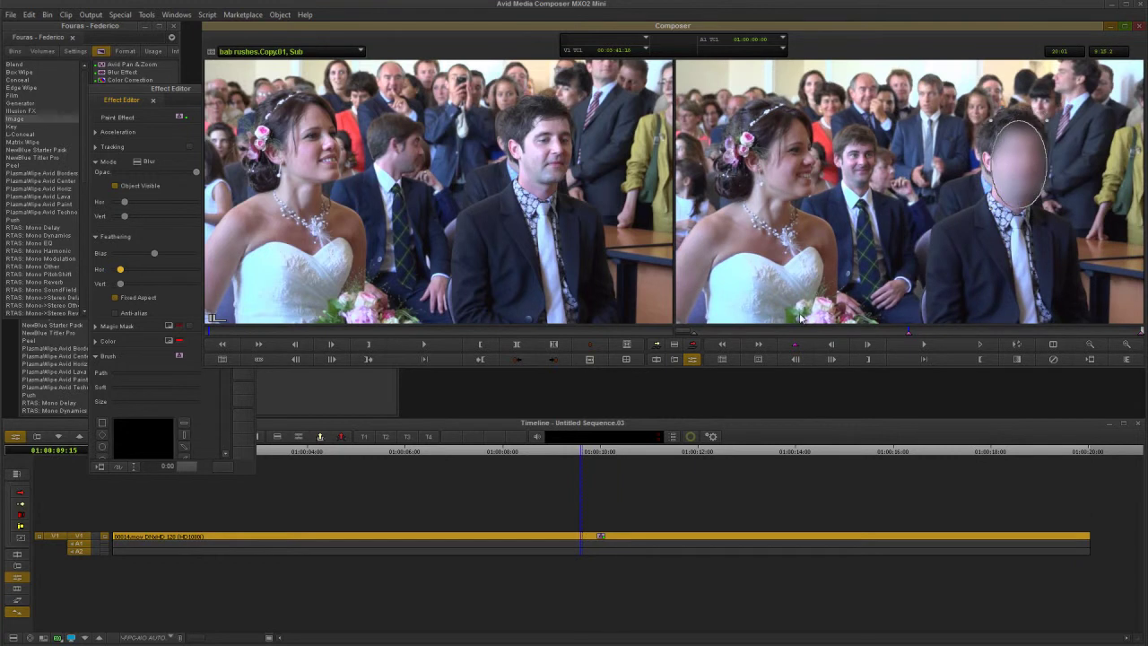
Reposition the blur oval over the groom's face at 01:00:04:16 and 01:00:14:19
click(795, 330)
click(1028, 159)
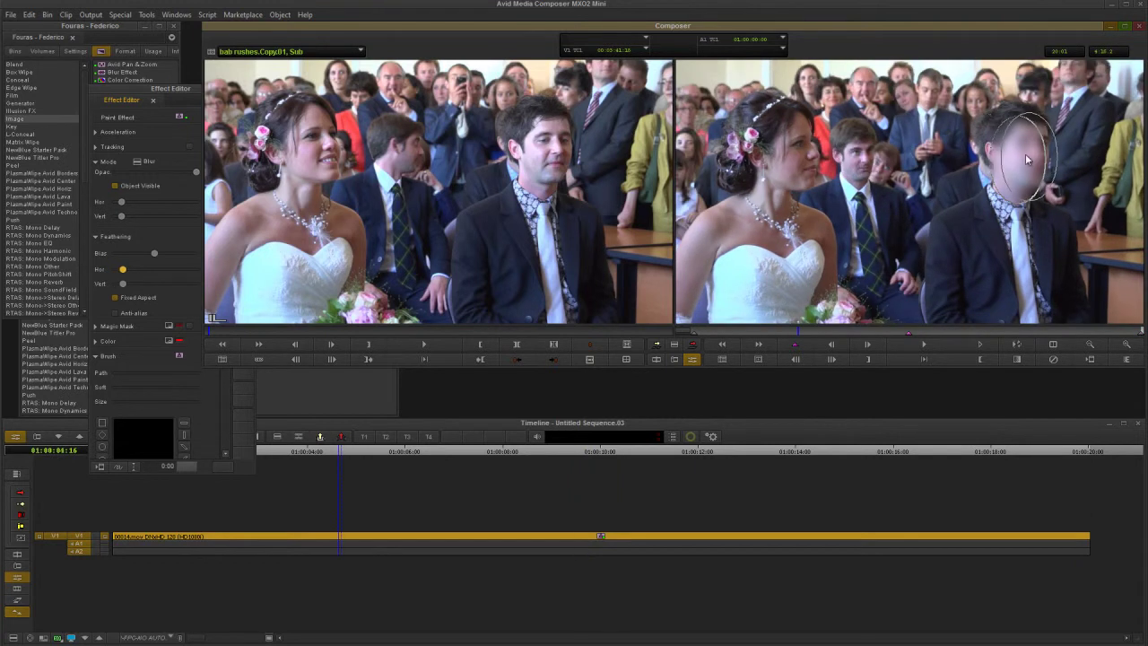
click(1024, 332)
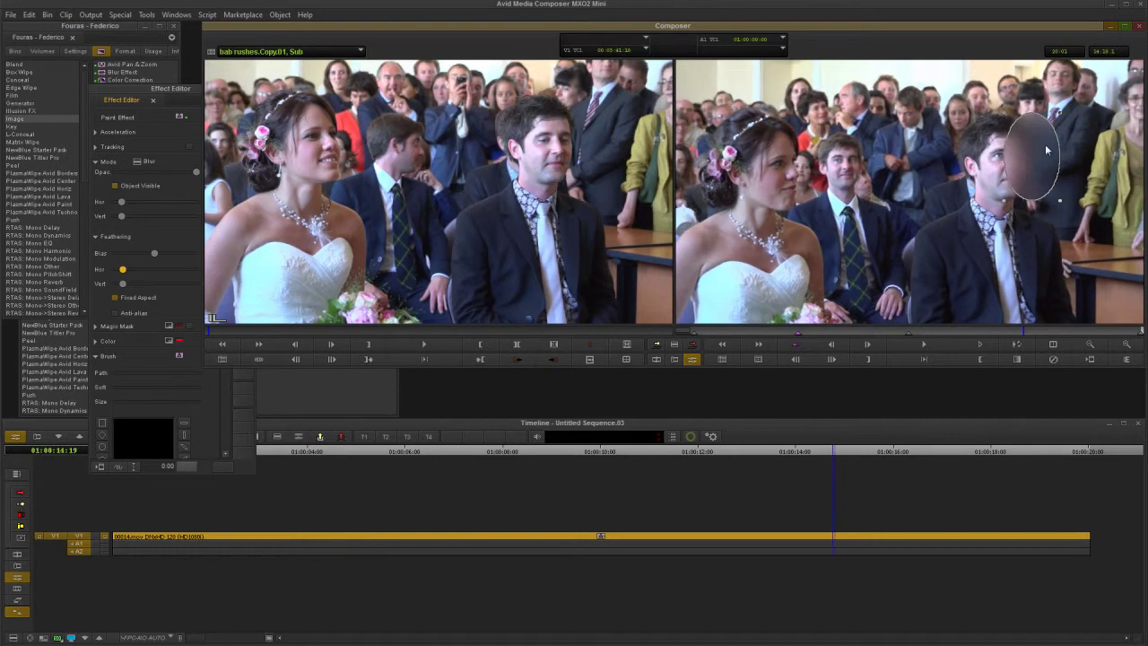
click(1002, 176)
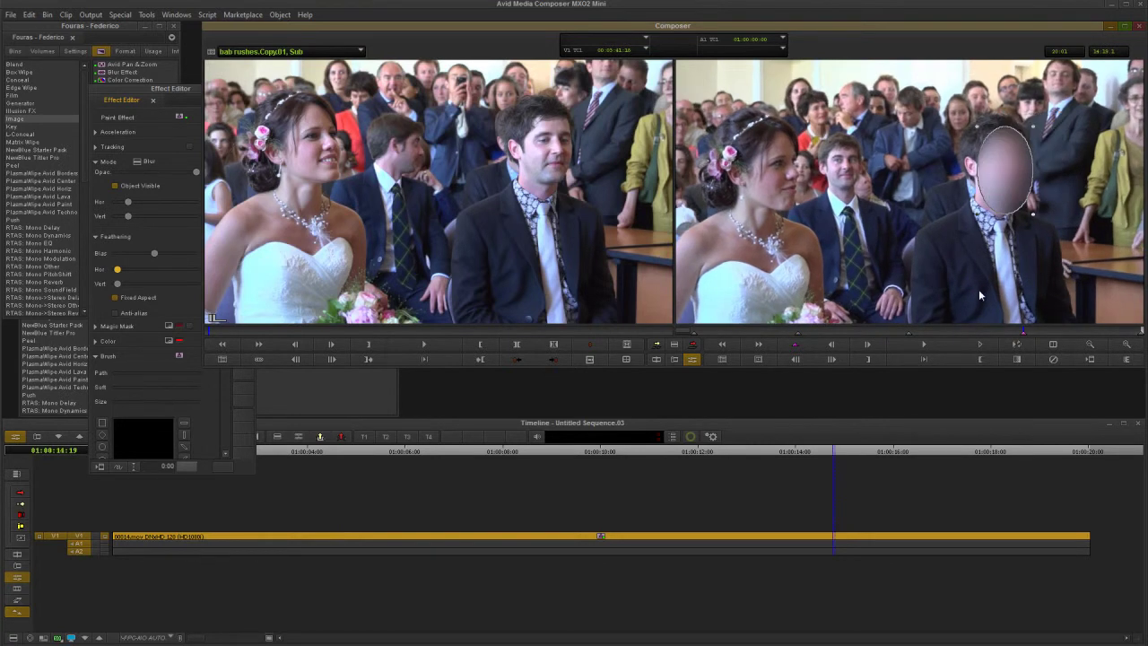
Adjust the blur oval to the groom's face at 01:00:02:06, 01:00:07:10, 01:00:12:11 and 01:00:17:10
click(752, 333)
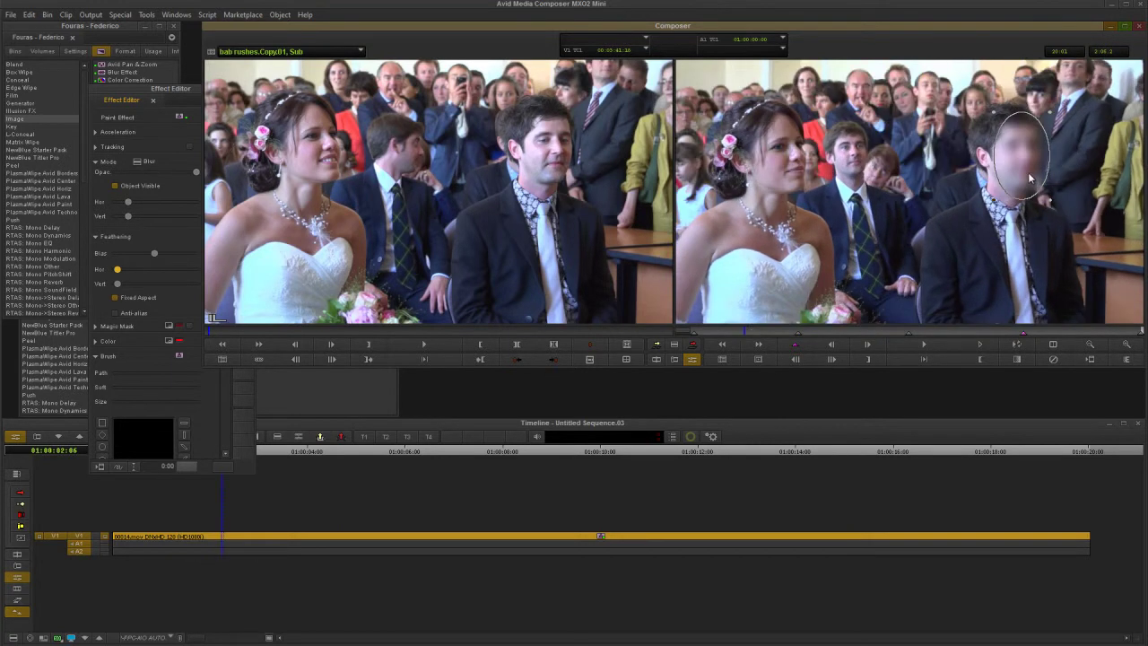
click(860, 333)
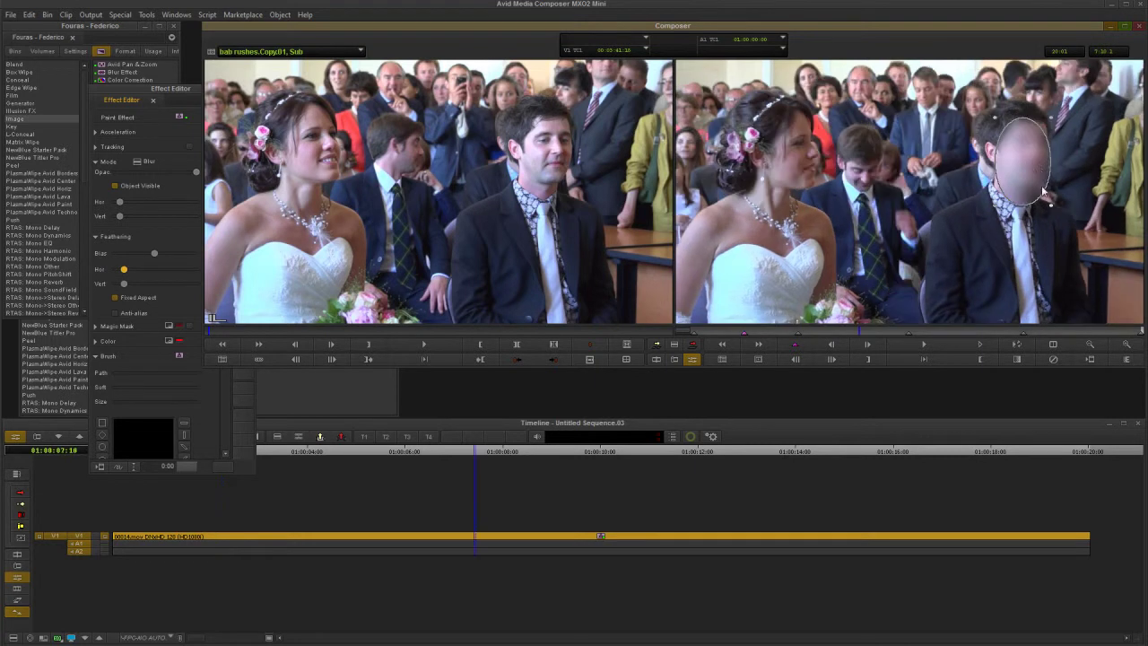
click(972, 333)
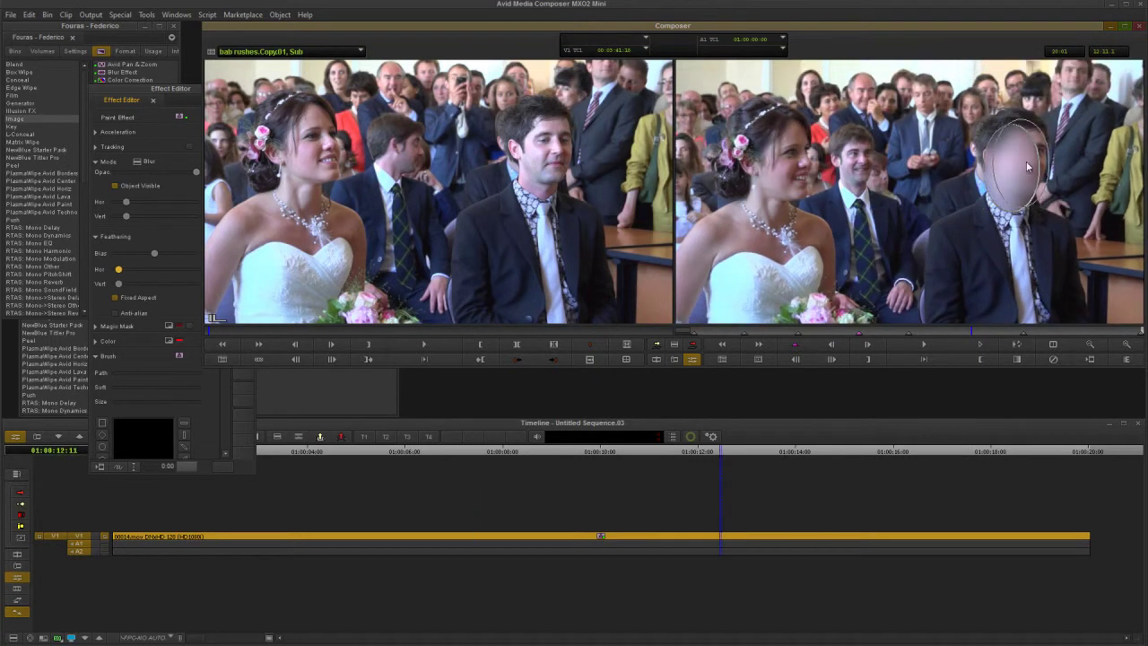
click(1083, 333)
drag(1024, 160, 1025, 164)
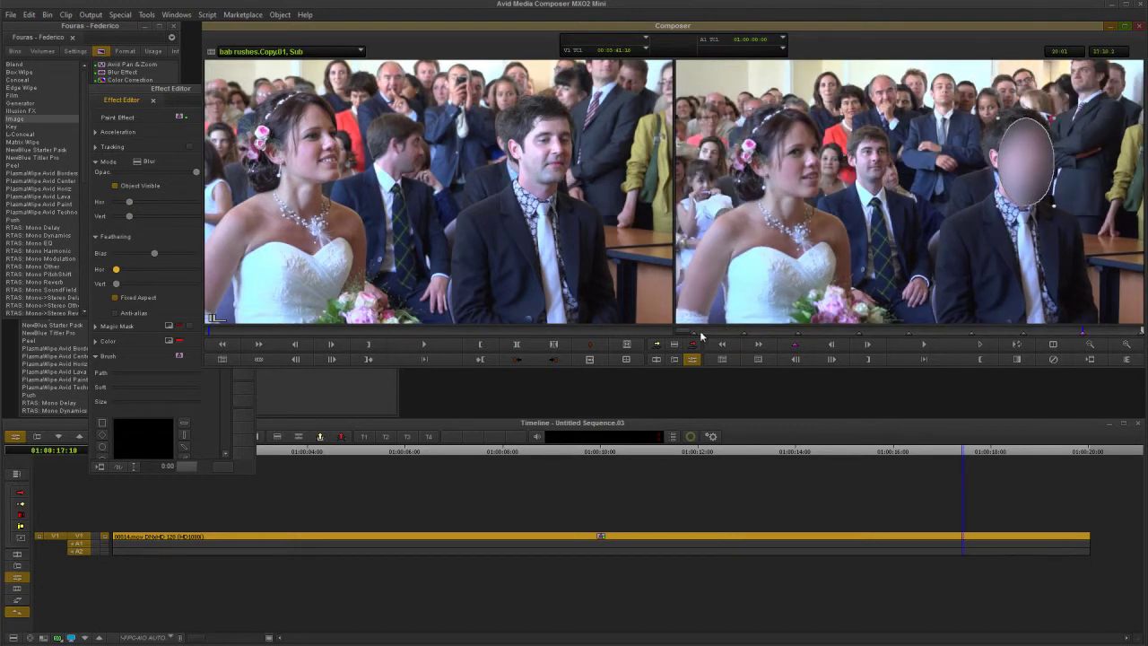
Return to the first frame, step ahead to 01:00:00:20 and reposition the blur oval over the groom's face
click(687, 333)
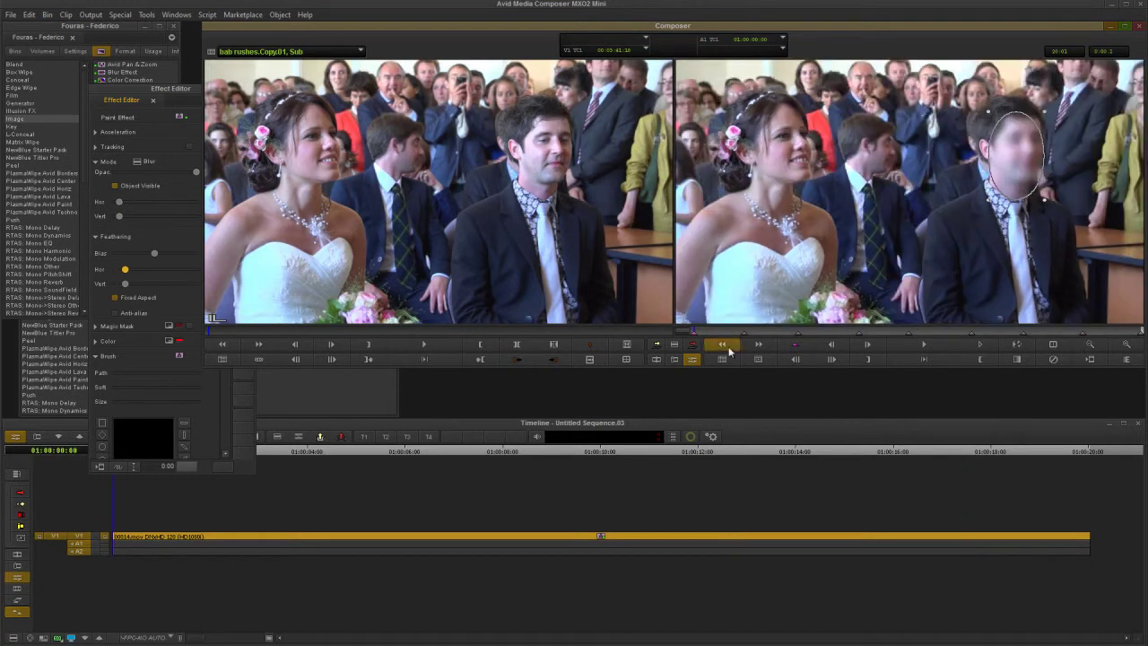
click(832, 362)
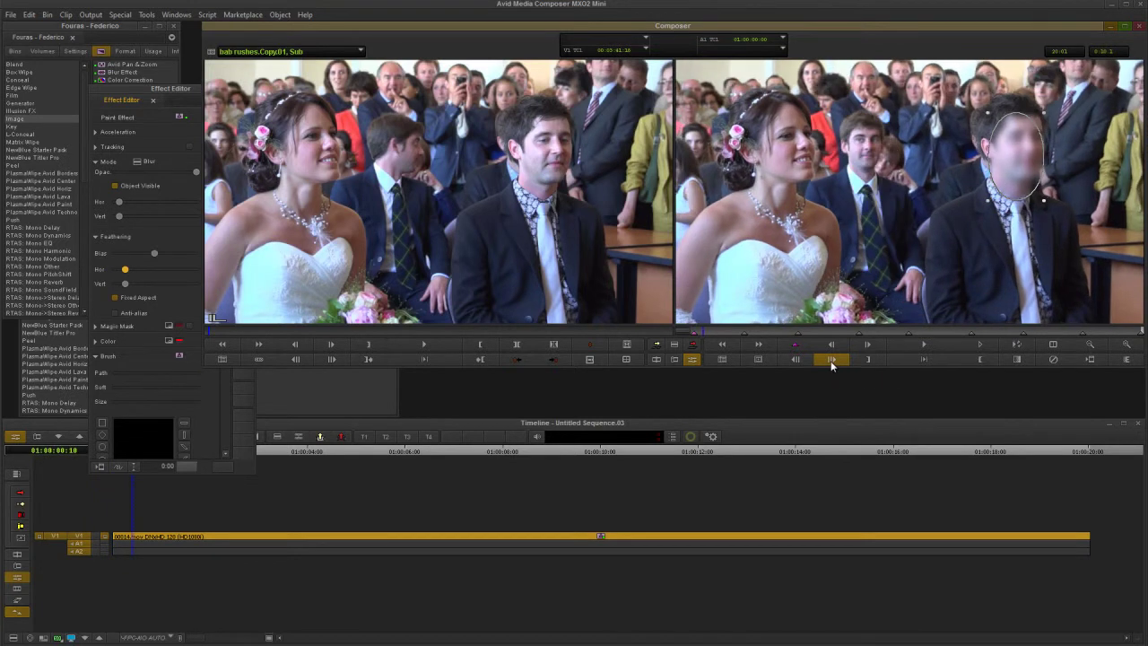
click(830, 360)
drag(997, 177, 1004, 174)
Advance in ten-frame steps to 01:00:03:15 and realign the blur oval with the groom's face
click(926, 361)
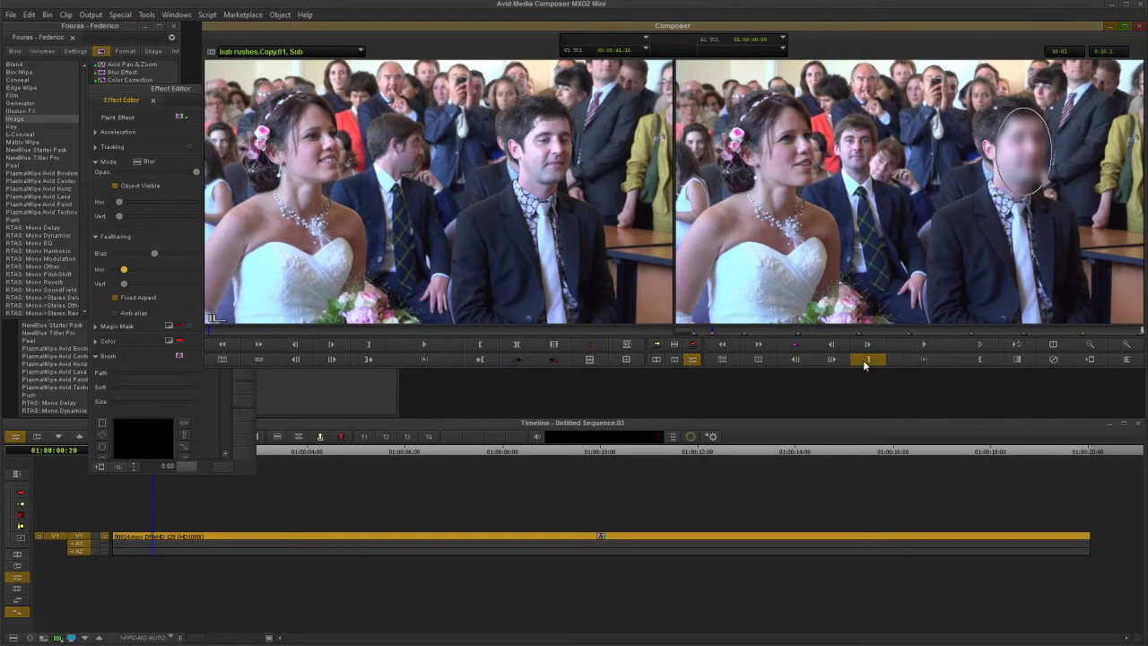
click(833, 361)
click(833, 361)
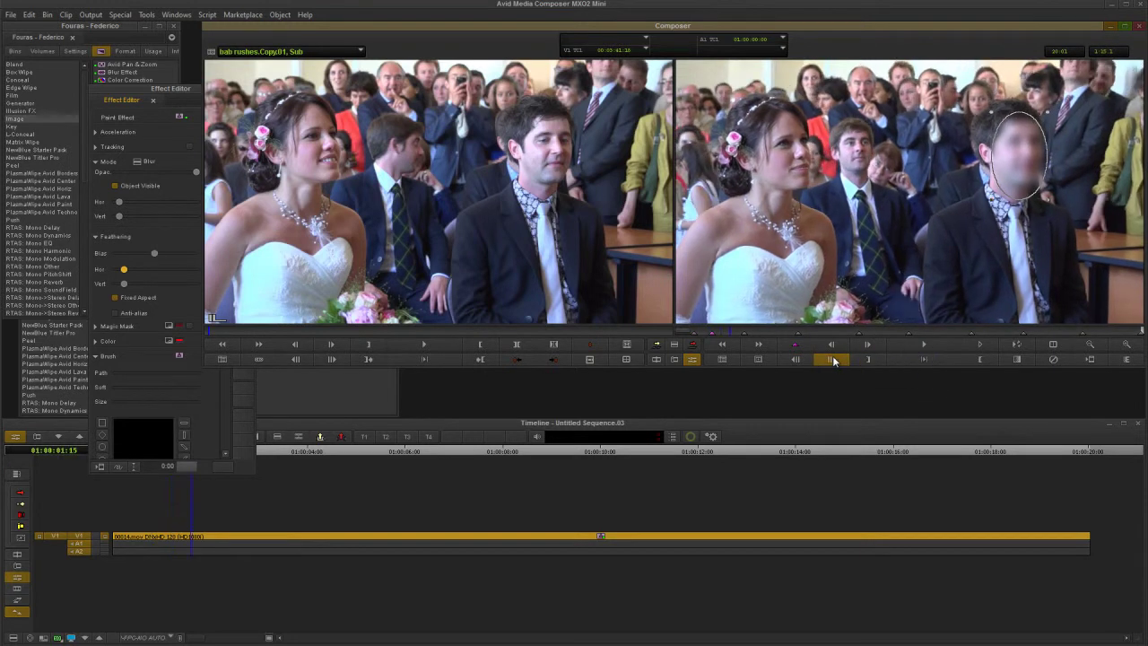
click(833, 360)
click(834, 361)
click(833, 361)
click(833, 361)
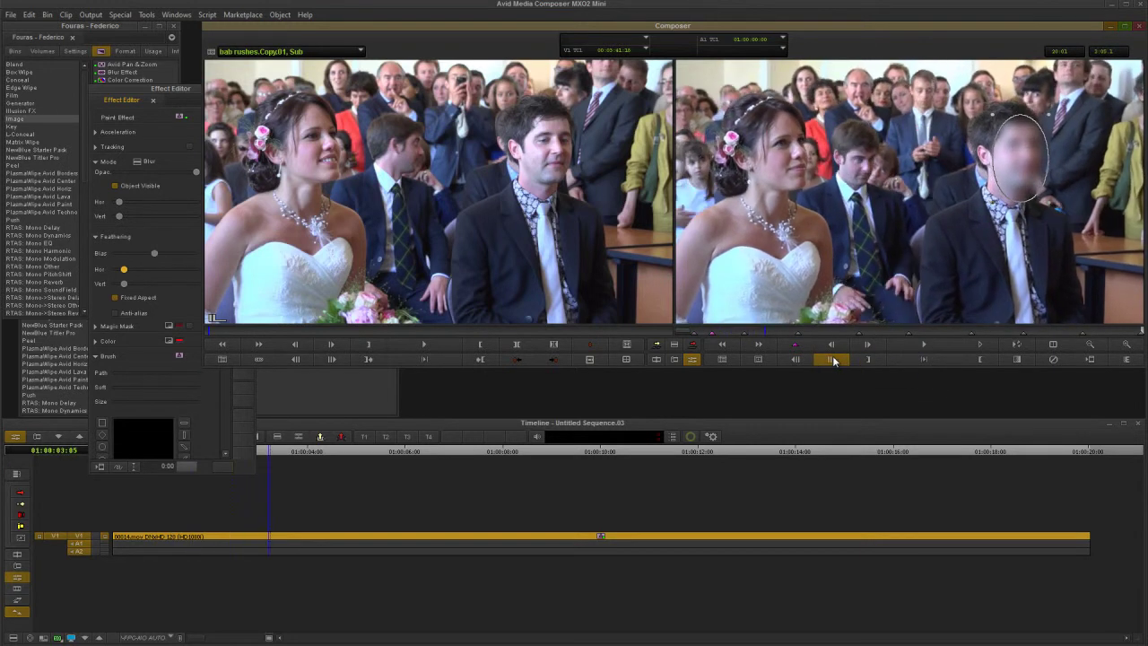
click(834, 360)
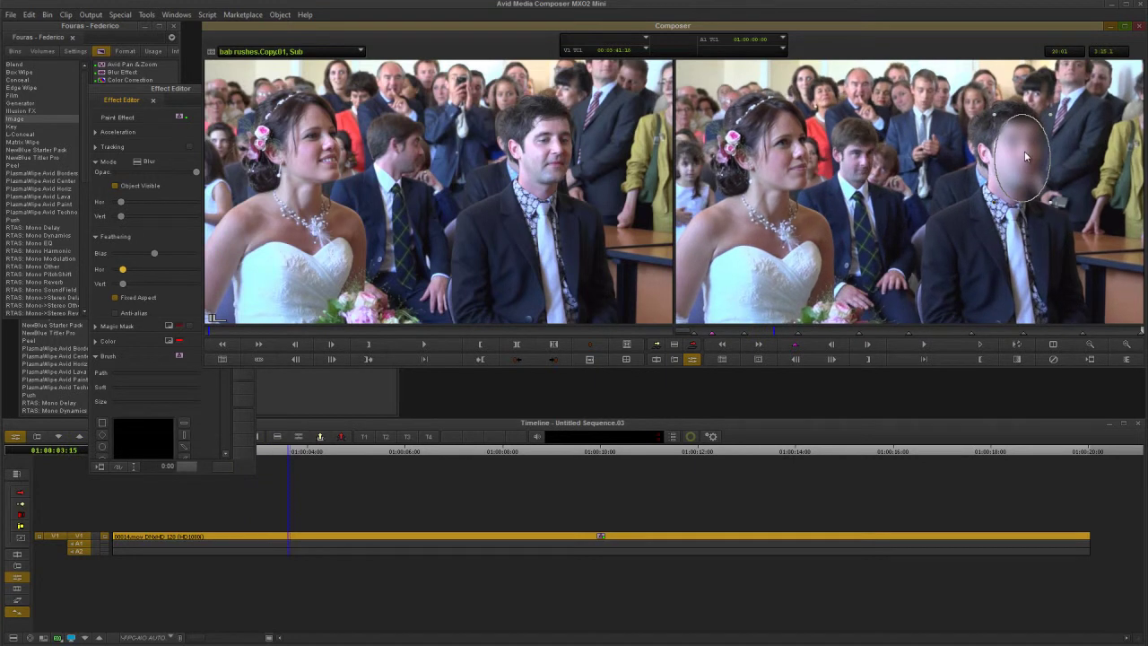
Advance in ten-frame steps and realign the blur oval with the groom's face at 01:00:05:15, 01:00:06:00 and 01:00:06:10
click(831, 360)
click(830, 360)
click(831, 359)
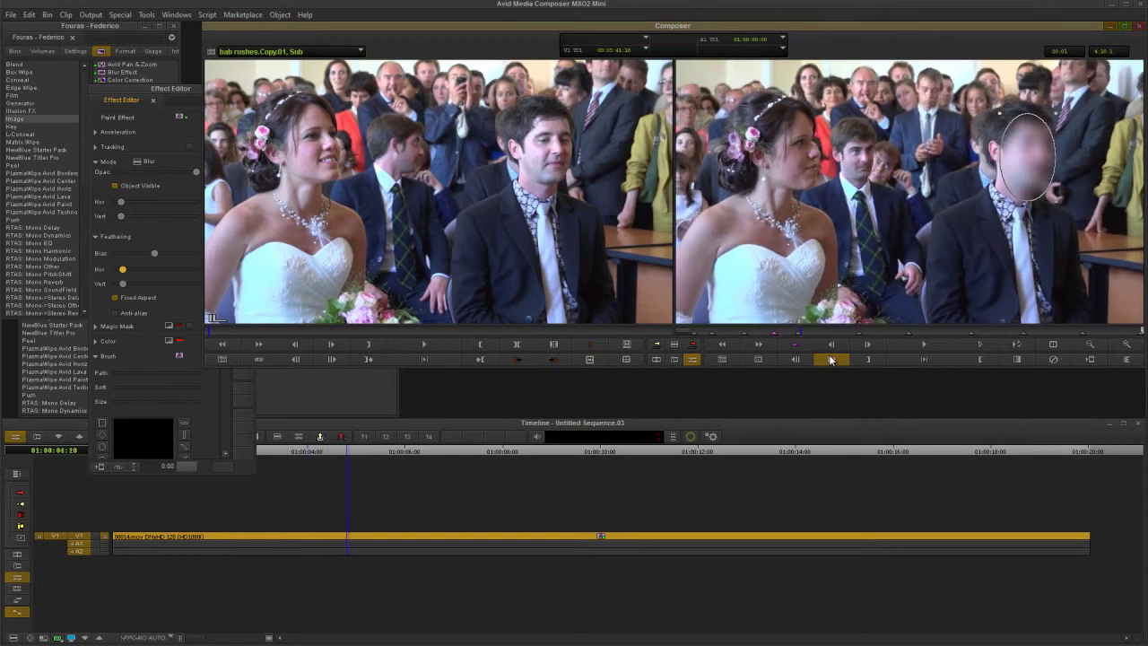
click(831, 360)
click(831, 359)
click(831, 360)
click(830, 359)
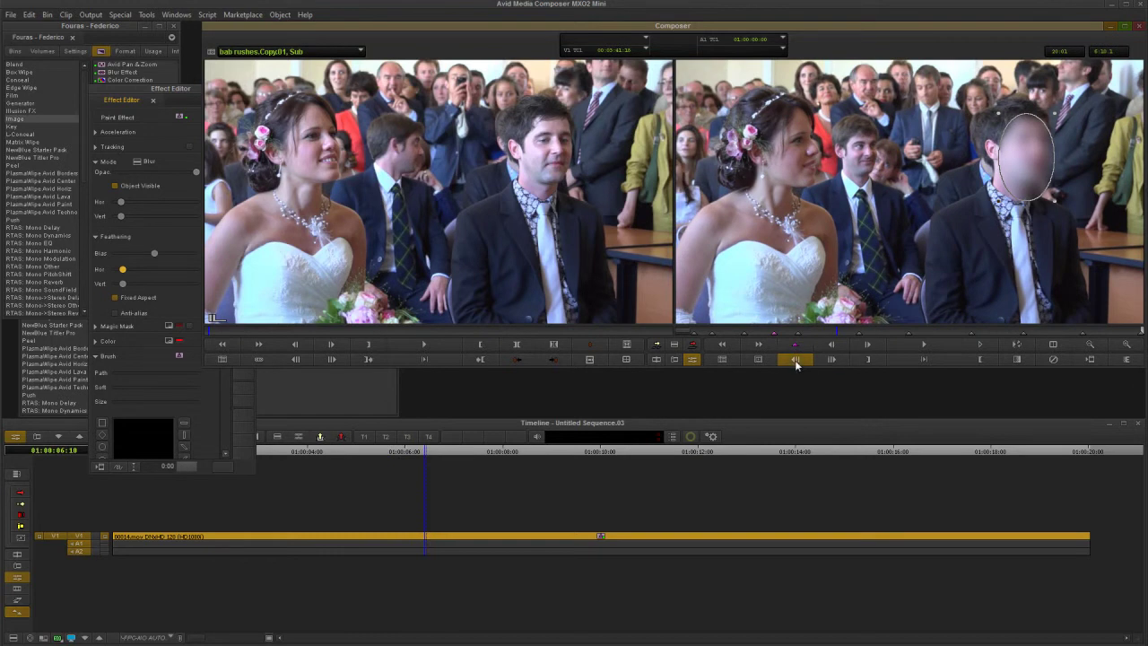
click(795, 359)
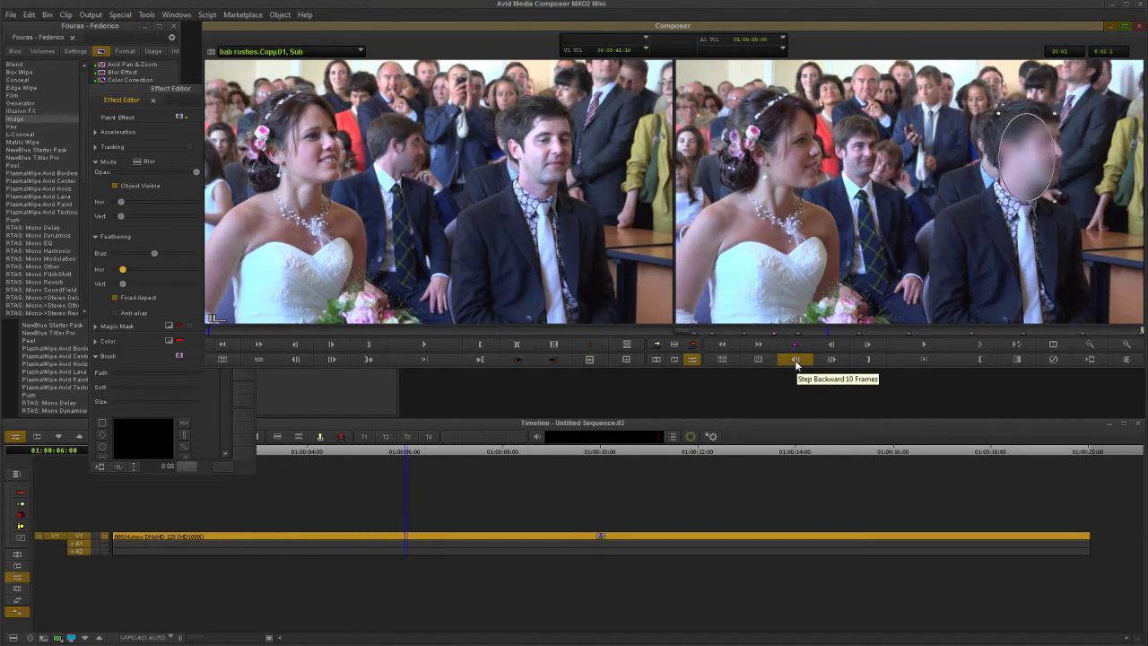
click(796, 359)
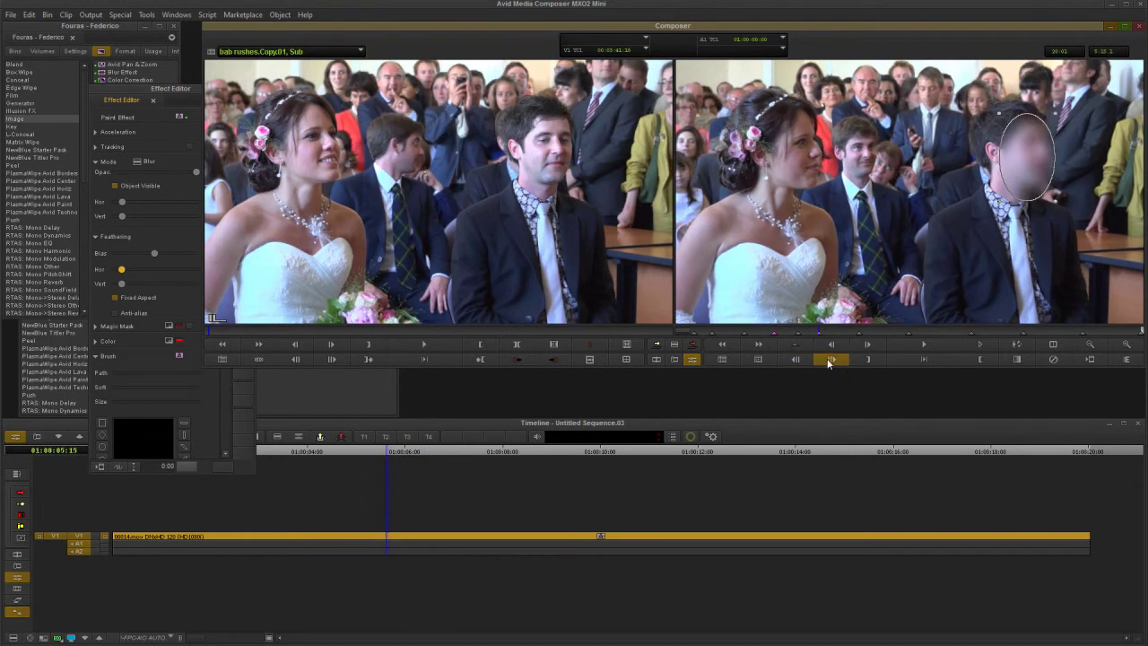
click(829, 359)
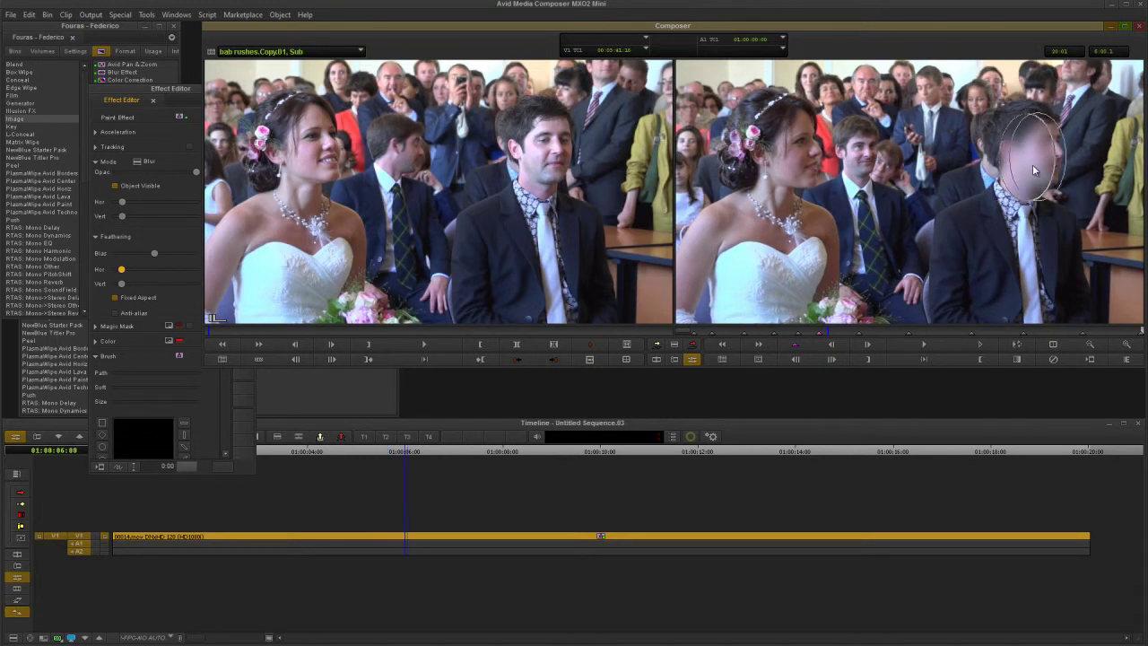
click(833, 360)
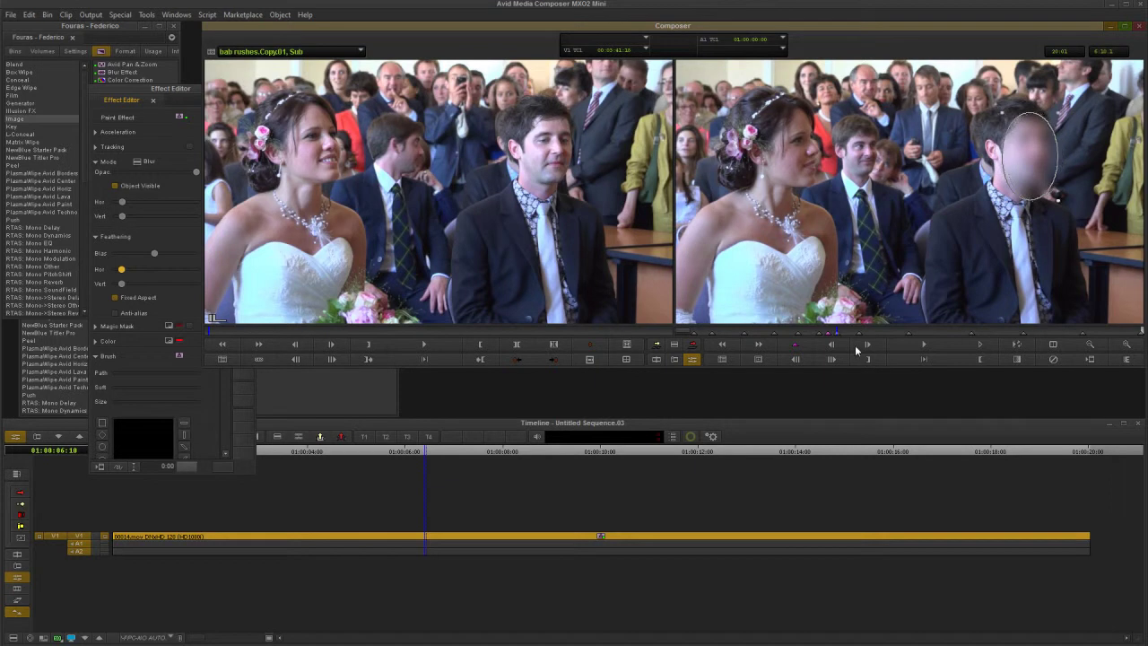
Play back the newly keyframed section and the clip from its first frame to check how the blur follows the face
click(819, 333)
click(917, 345)
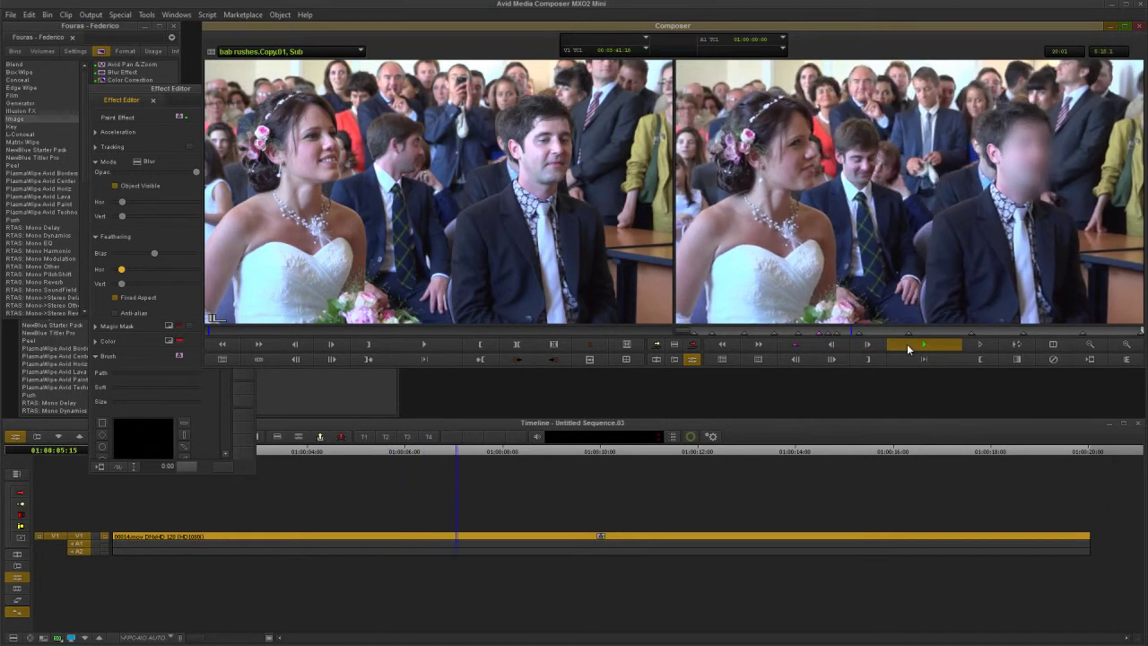
click(907, 344)
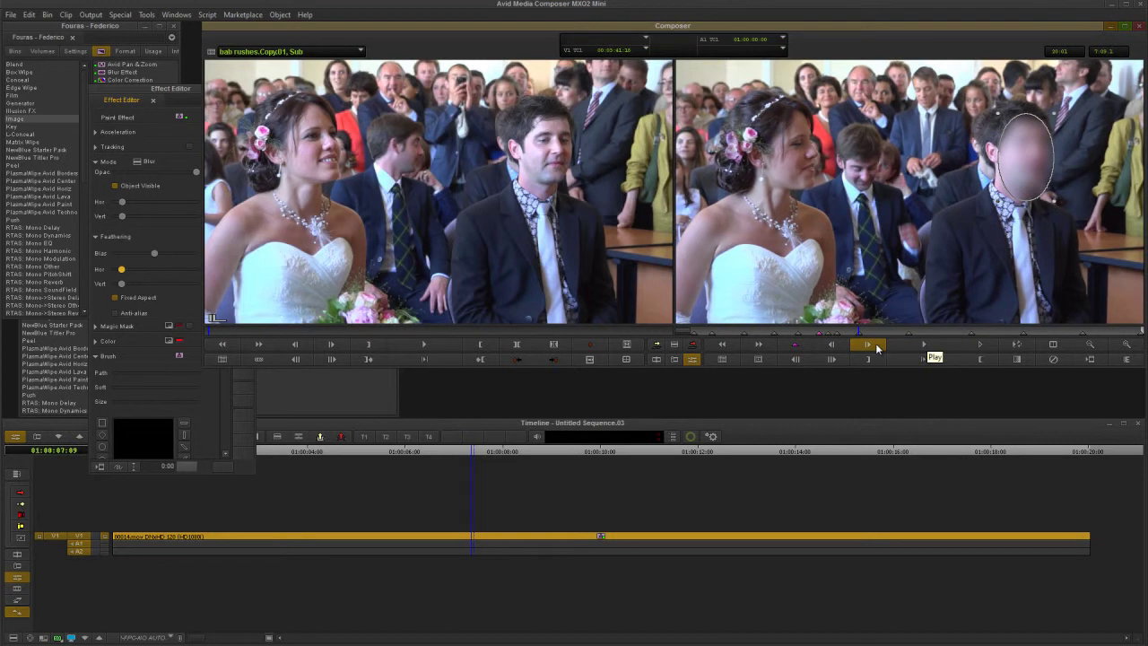
click(695, 337)
click(917, 345)
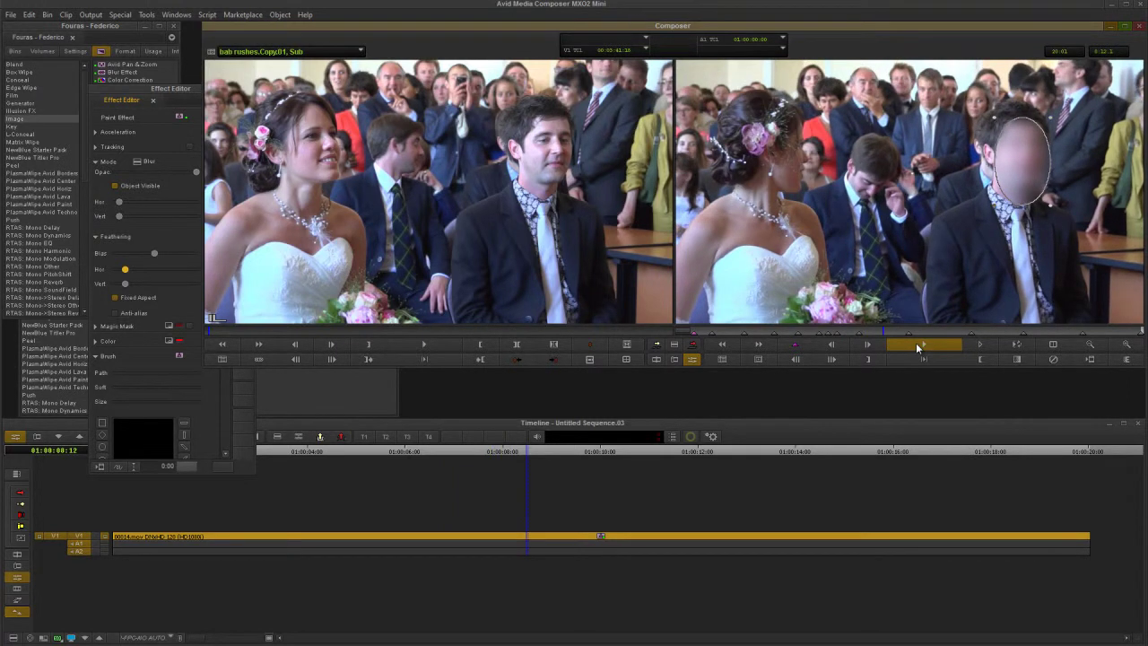
click(692, 333)
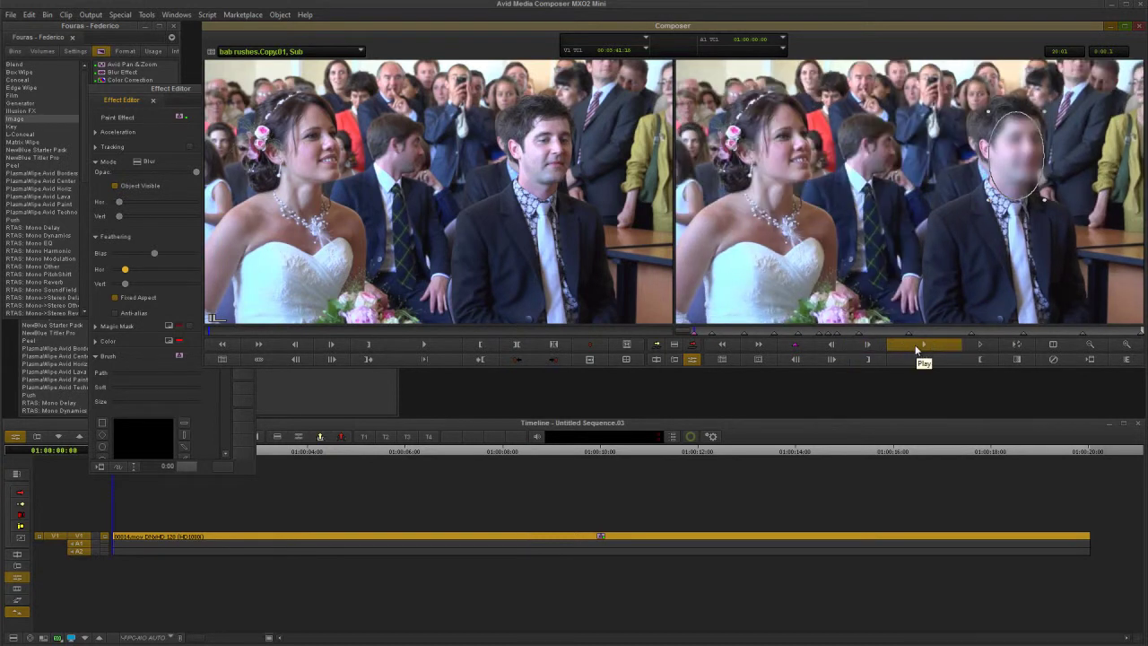
click(912, 344)
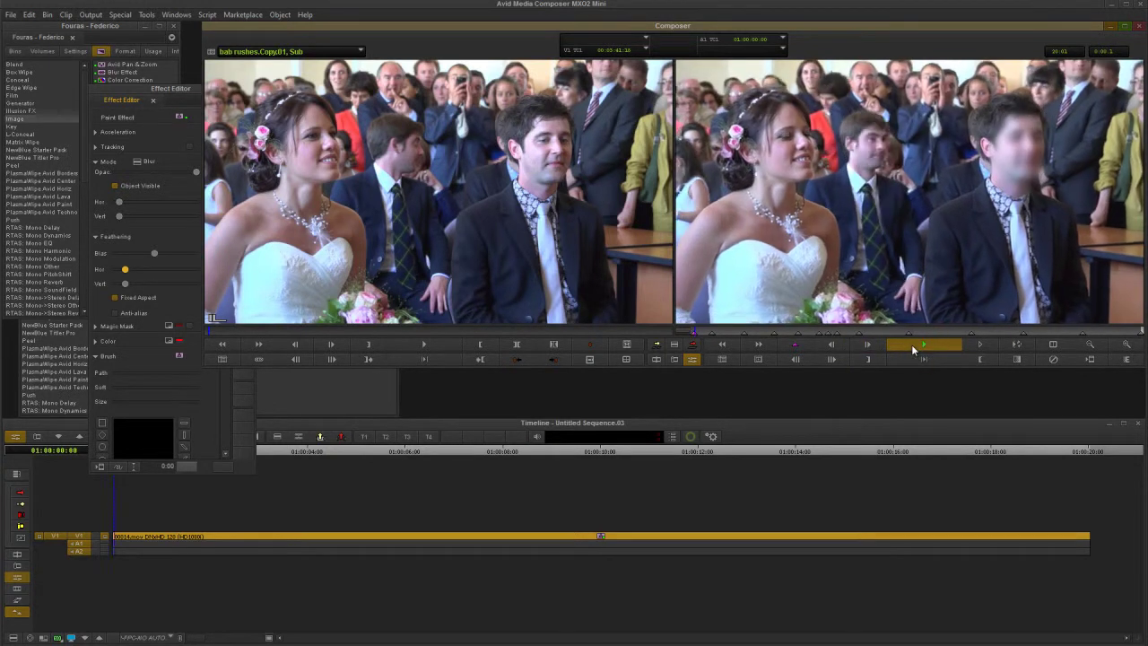
click(911, 344)
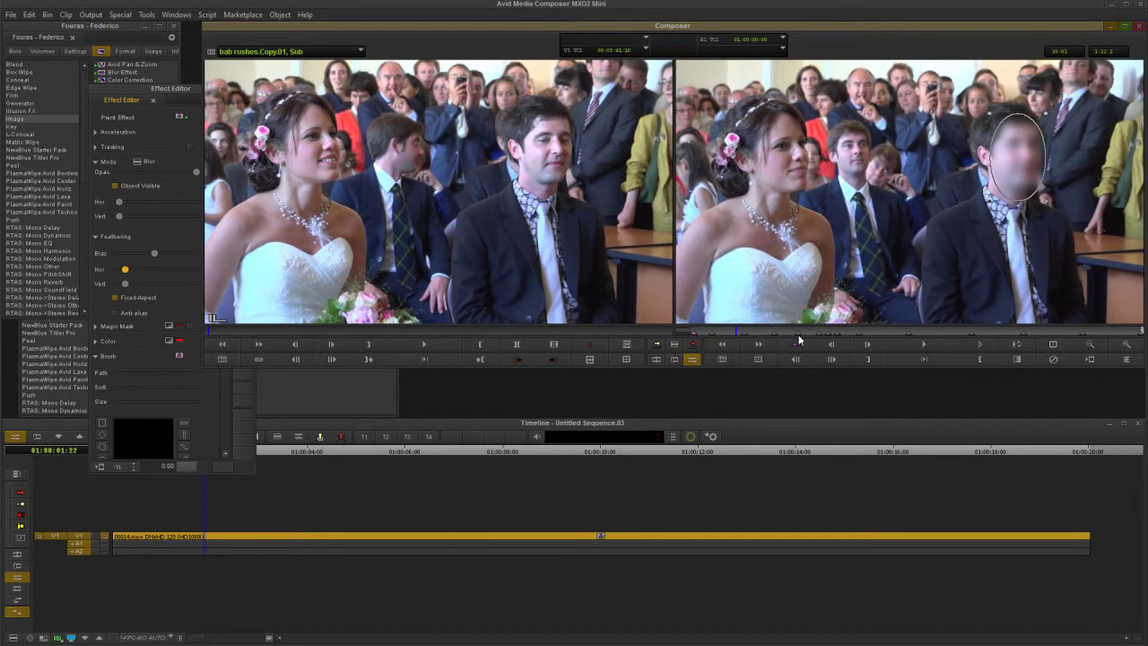
Remove the keyframed Paint Effect from the wedding clip and apply a fresh Paint Effect from the Image category
click(1053, 358)
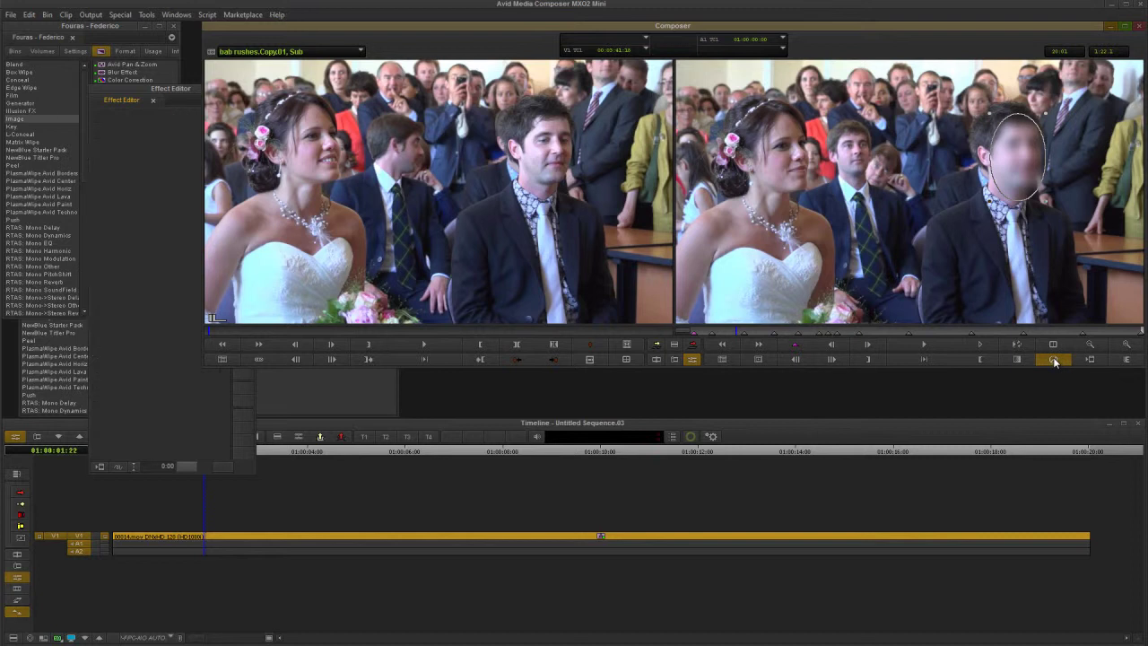
click(94, 36)
click(101, 135)
mouse_move(357, 357)
mouse_down()
mouse_move(270, 540)
mouse_move(263, 534)
mouse_up()
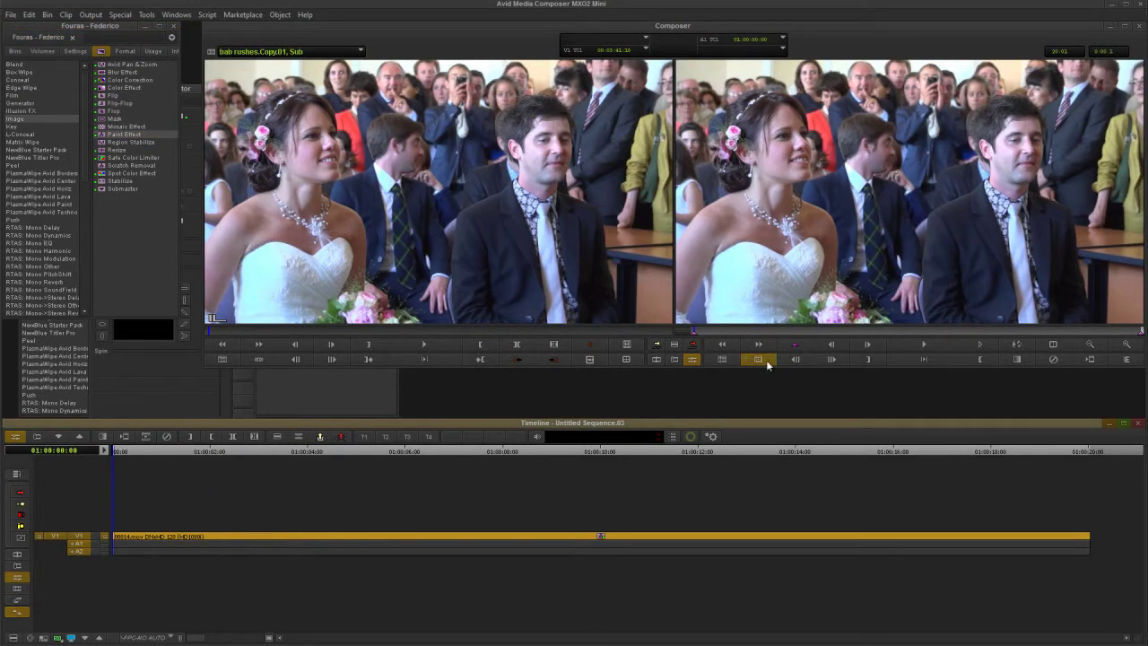
click(179, 406)
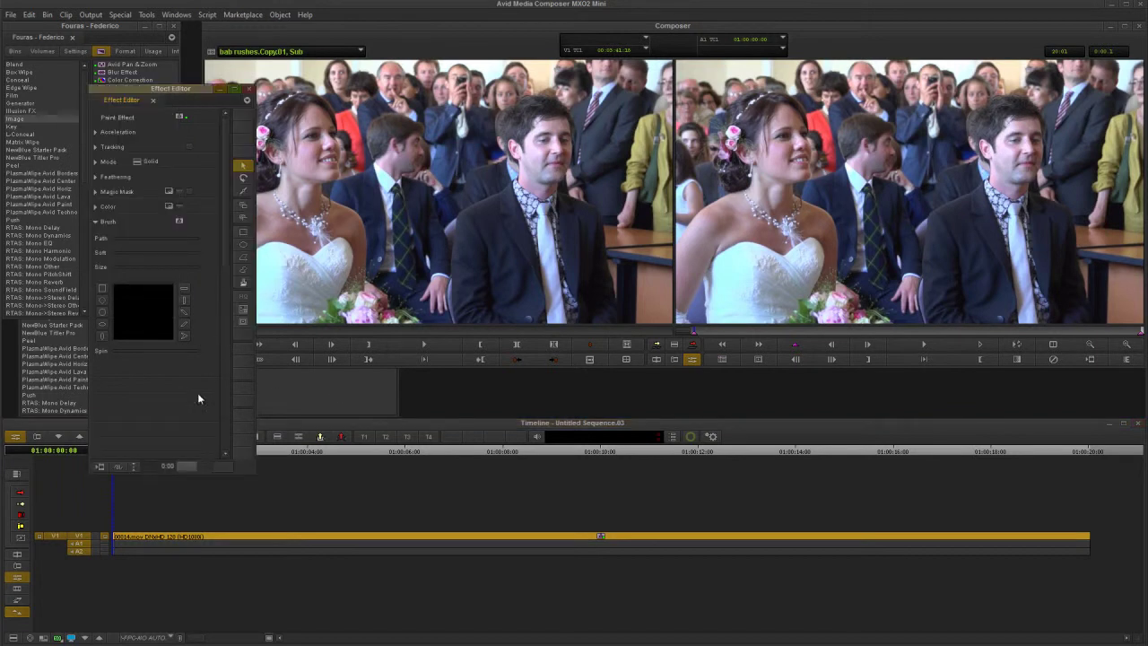
Draw an oval around the groom's face on the first frame and set its paint mode to Blur
click(242, 249)
mouse_move(995, 107)
mouse_down()
mouse_move(986, 121)
mouse_move(1050, 204)
mouse_up()
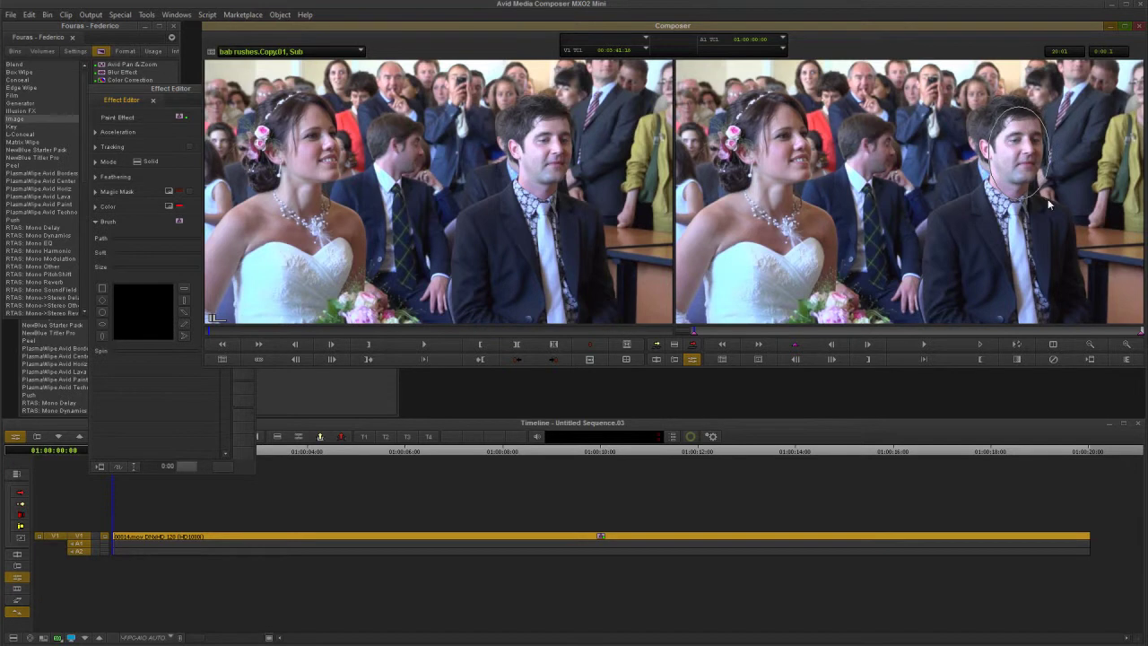
click(136, 162)
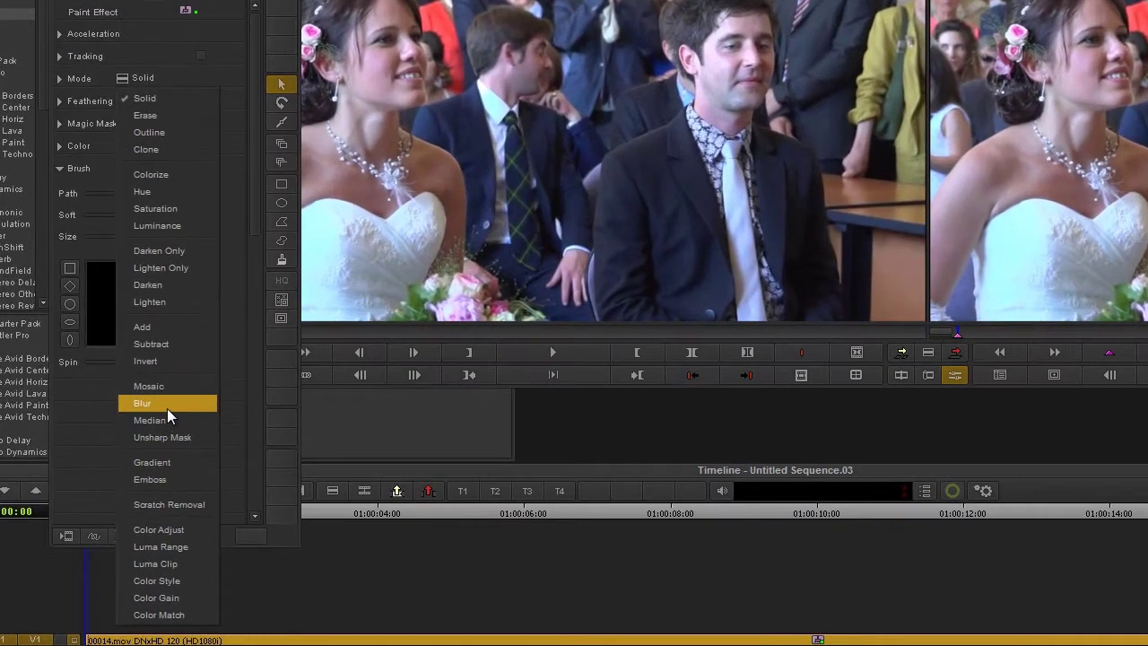
click(167, 408)
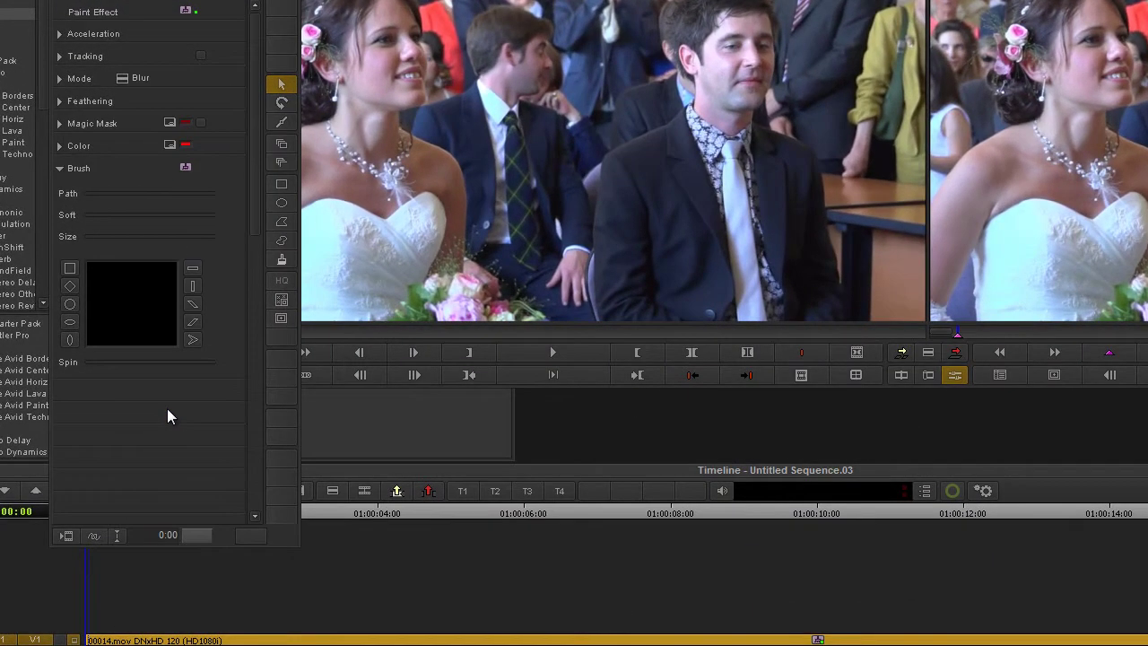
Set the oval's horizontal and vertical blur amounts to 5
click(60, 78)
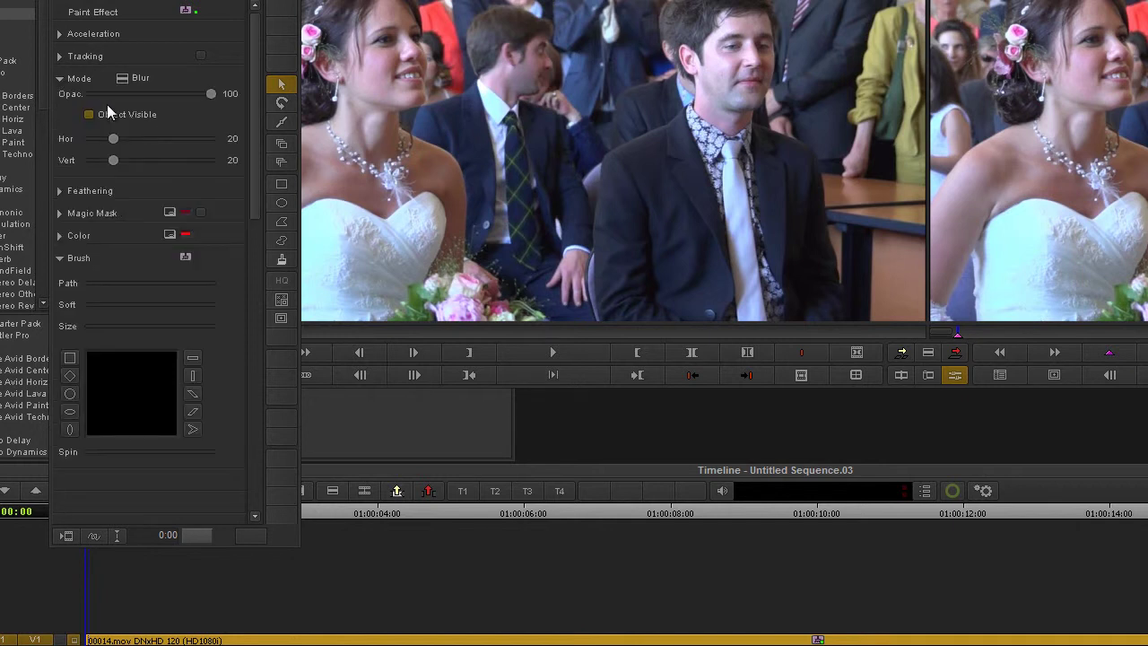
click(114, 139)
click(113, 160)
text(5)
Enable the first tracker for the oval and place its tracking box over the groom's patterned shirt collar
click(59, 57)
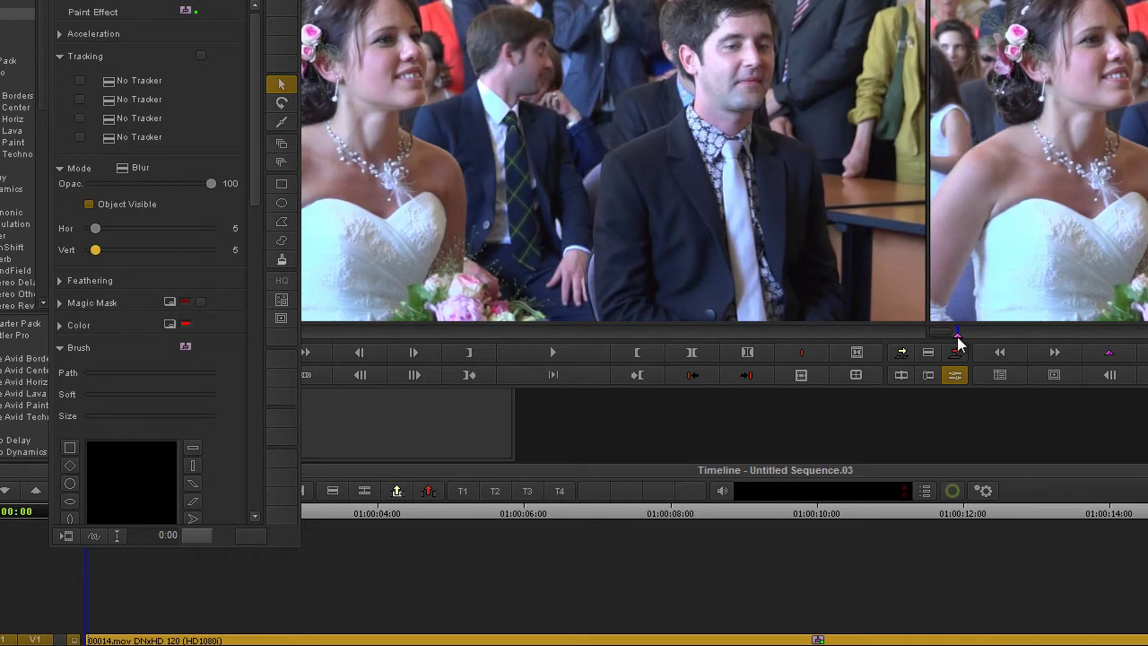
click(79, 81)
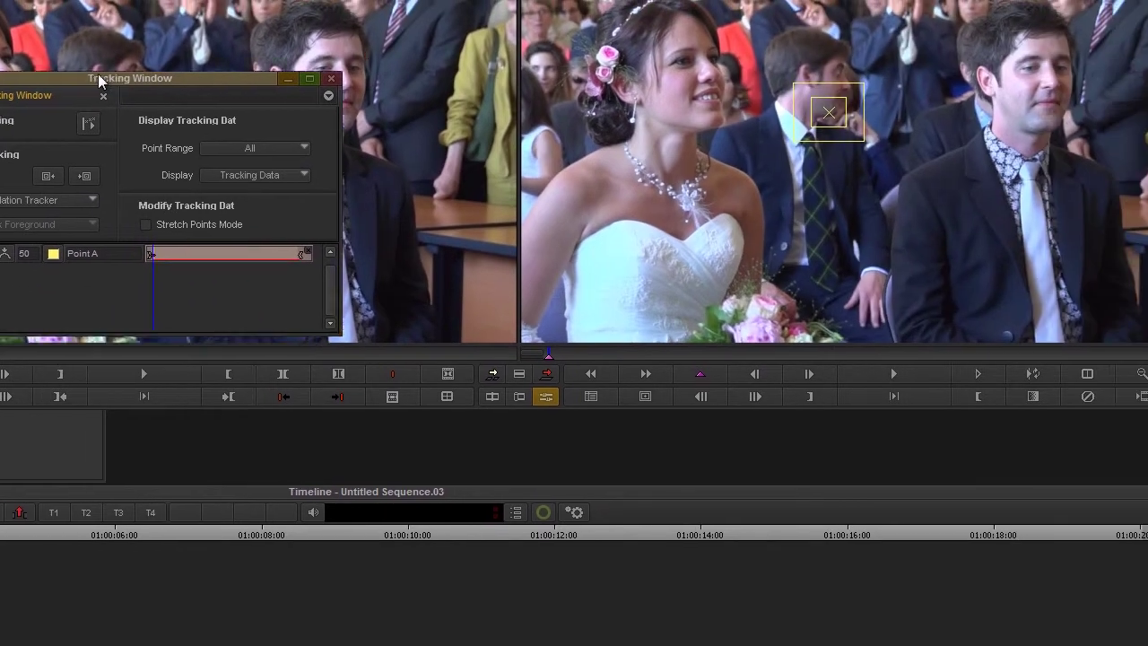
drag(99, 75, 109, 58)
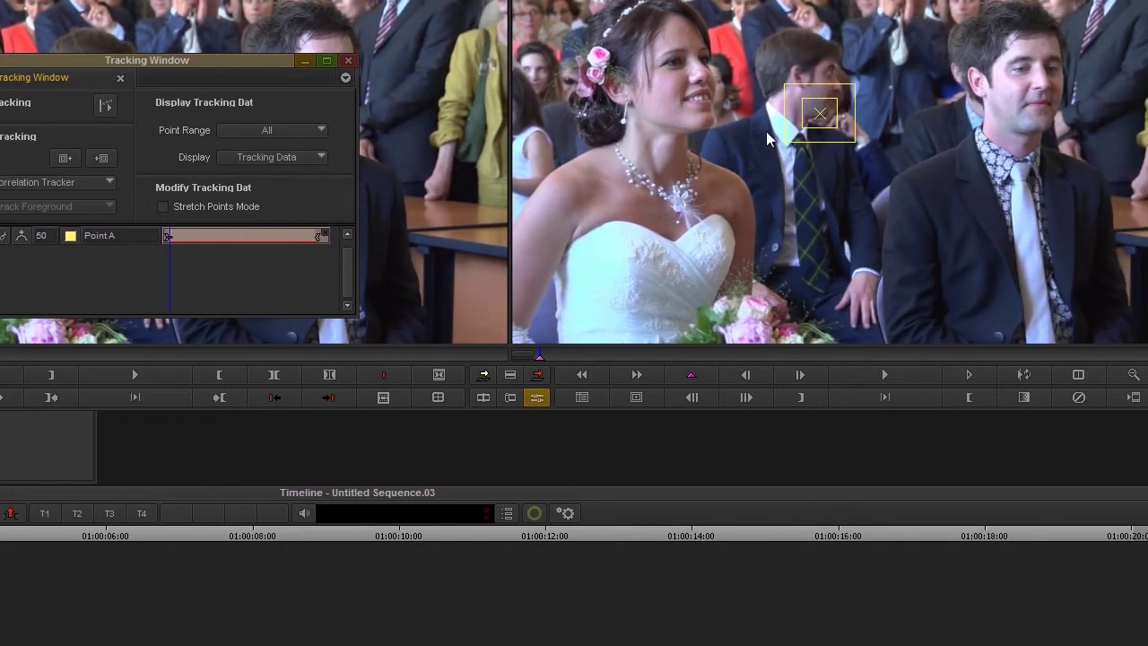
drag(851, 146, 1048, 180)
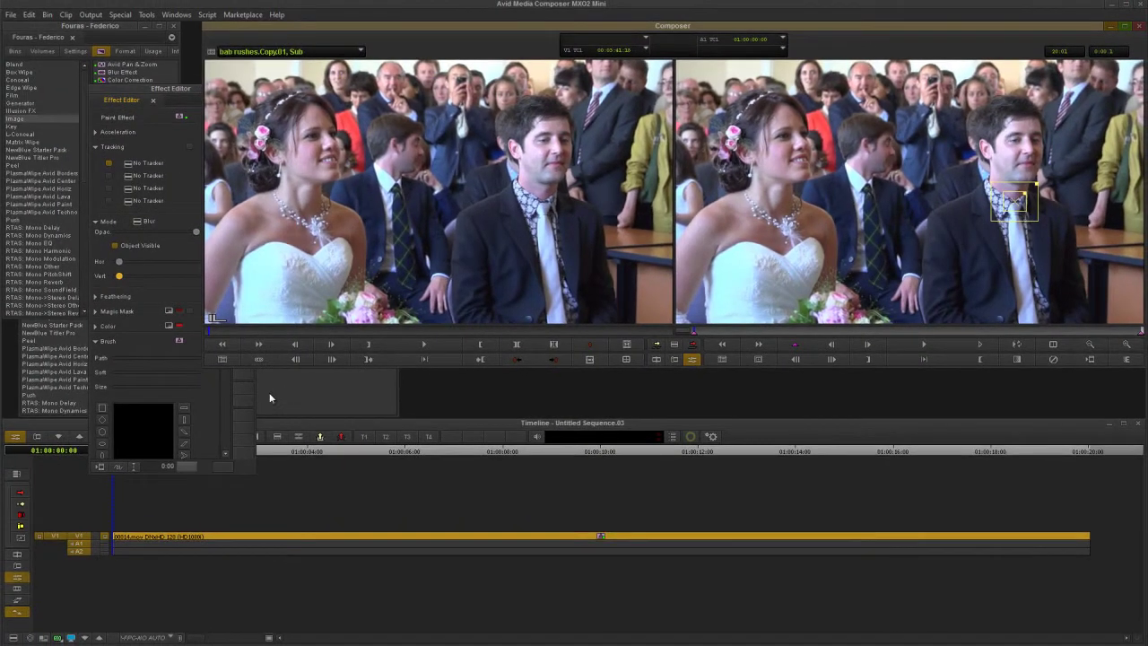
Bring back the Tracking Window clear of the groom's face and run the Correlation Tracker through the clip
click(201, 407)
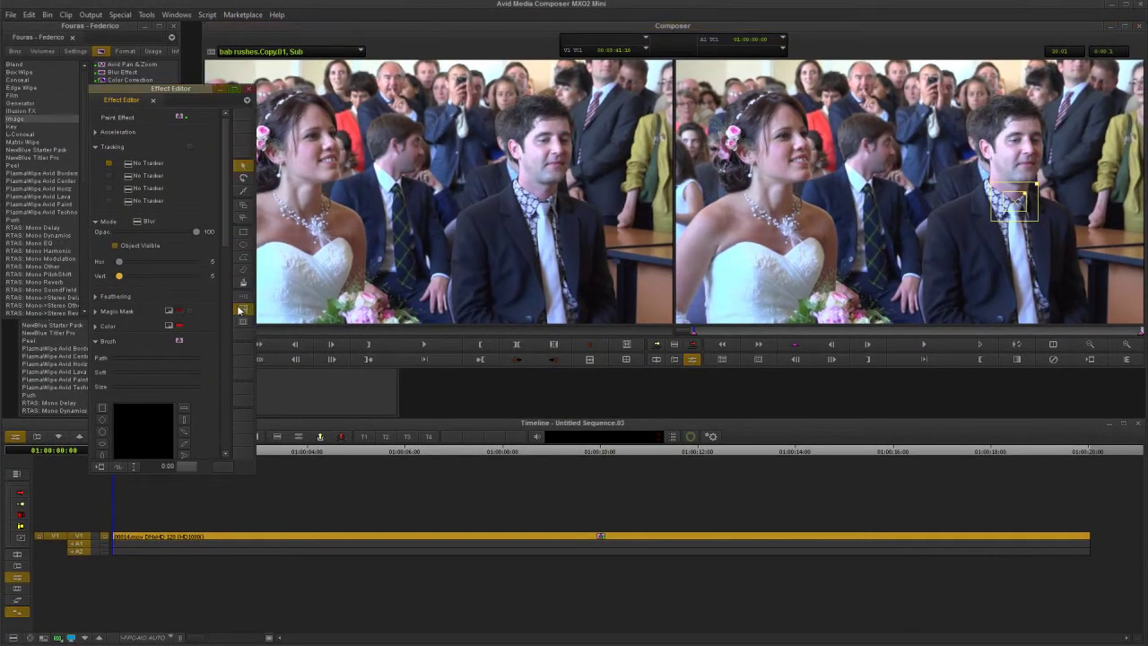
click(241, 311)
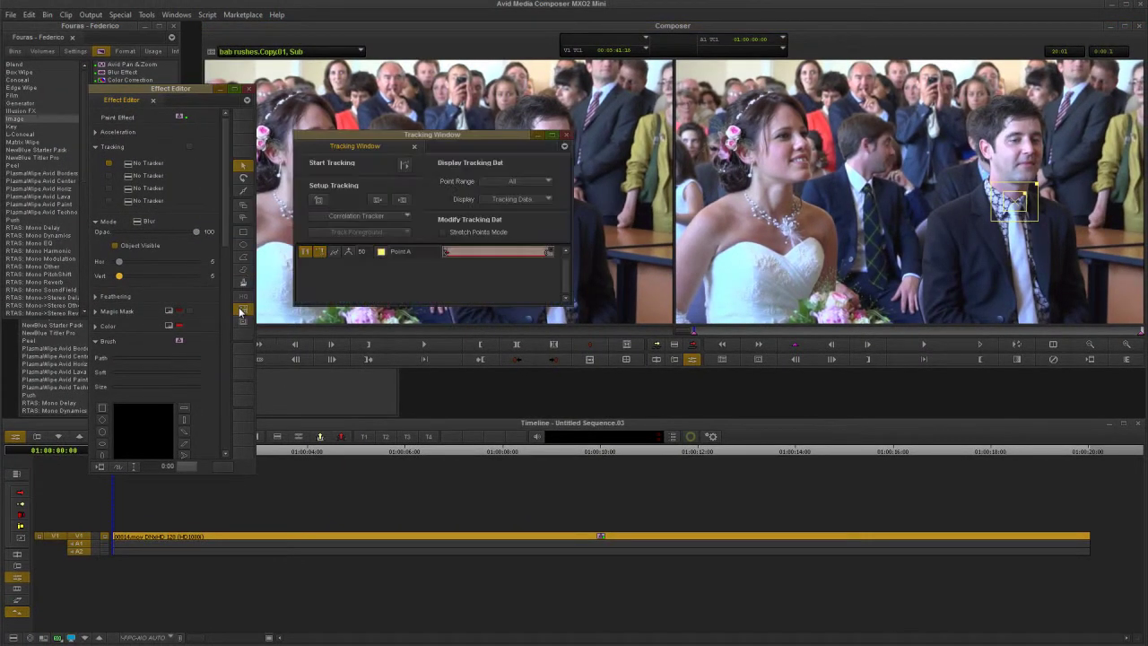
drag(457, 132, 516, 229)
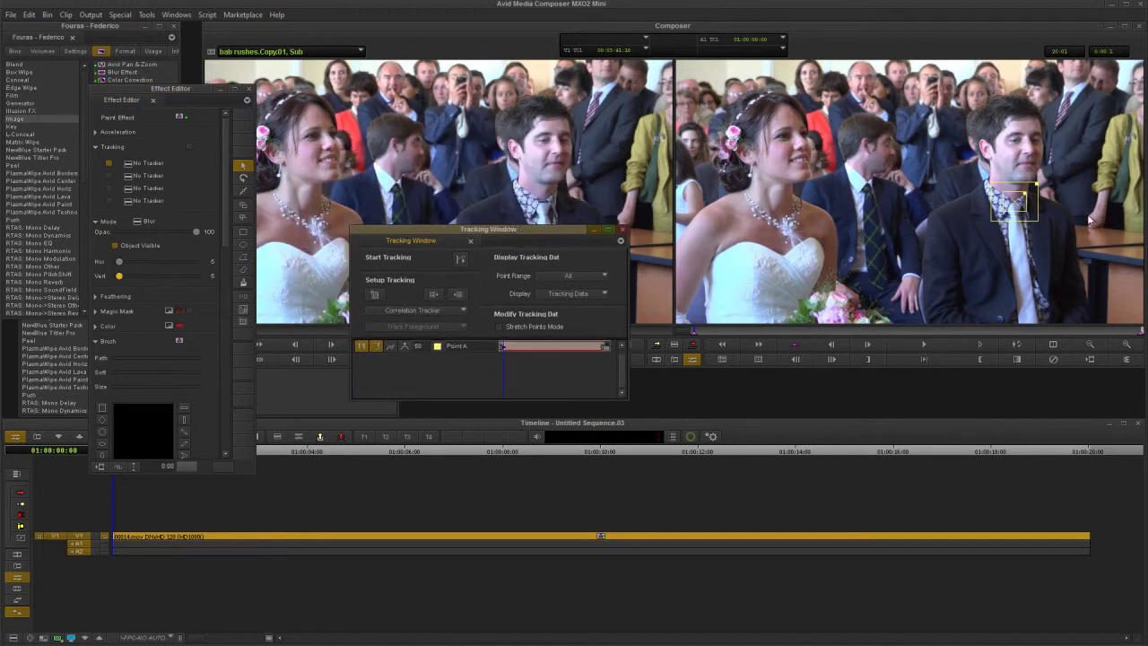
click(461, 260)
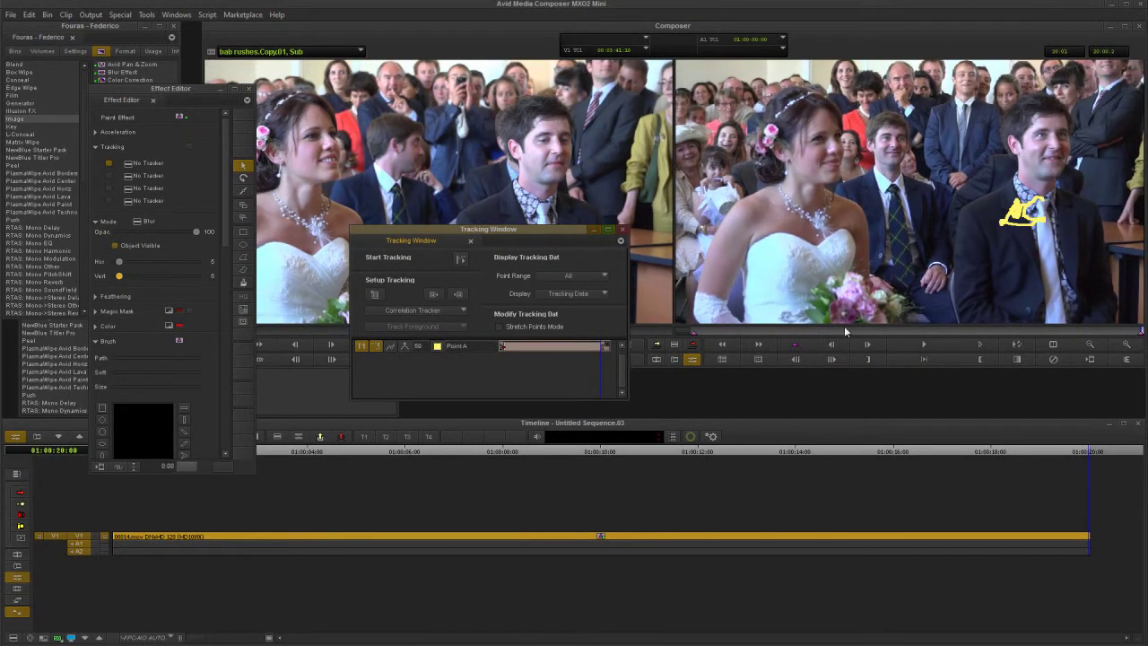
Return to the first frame and switch the tracking display to Effect Results
drag(1037, 330, 693, 330)
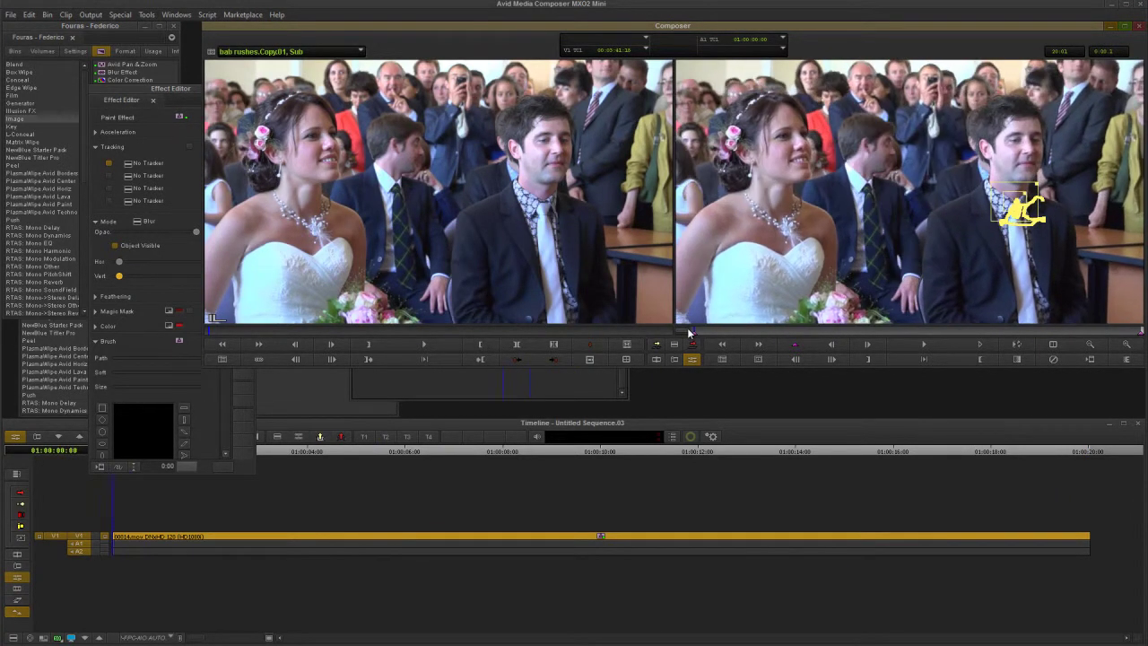
click(561, 372)
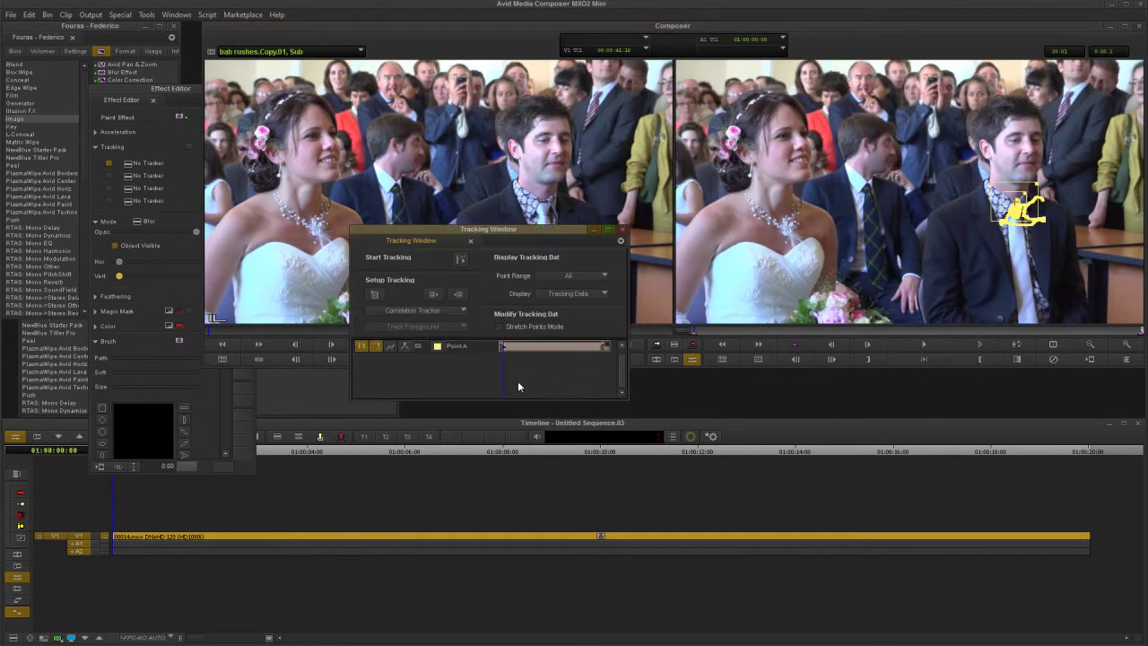
click(578, 299)
click(565, 319)
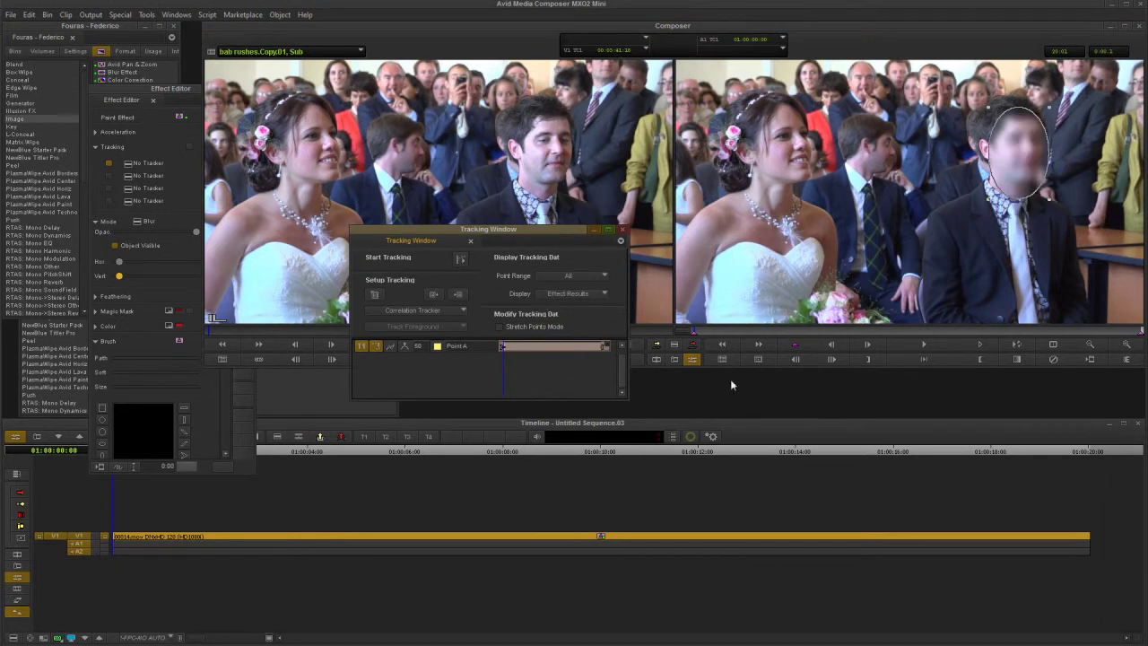
Play the clip from the start to check how the tracked blur follows the groom's face, stopping at 01:00:14:05
click(913, 344)
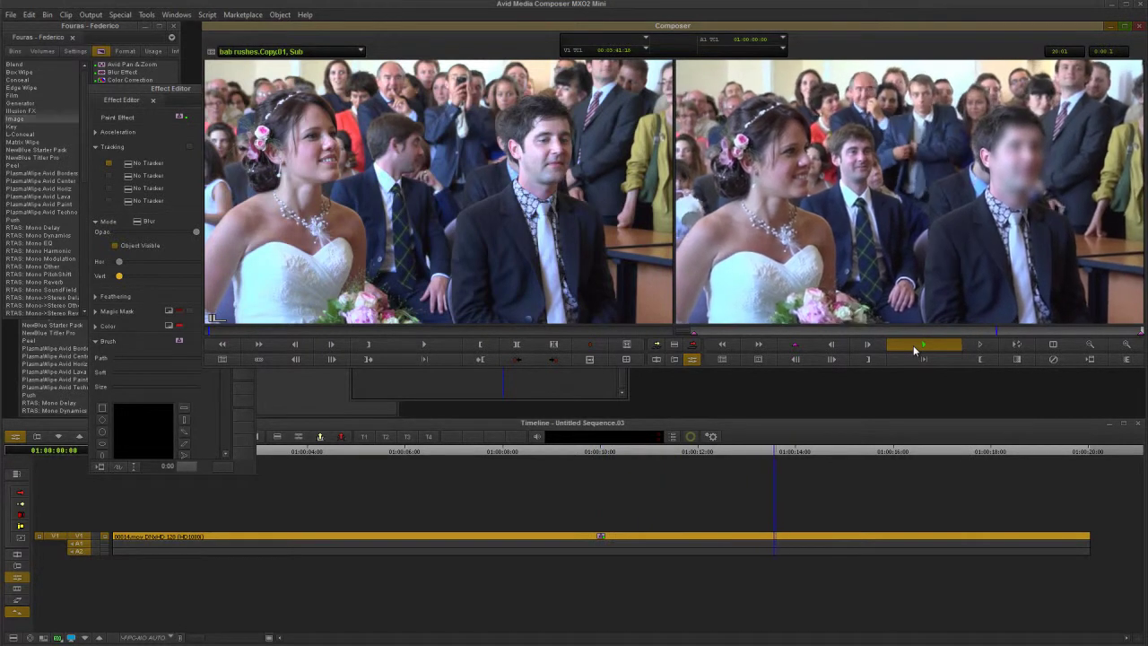
click(913, 346)
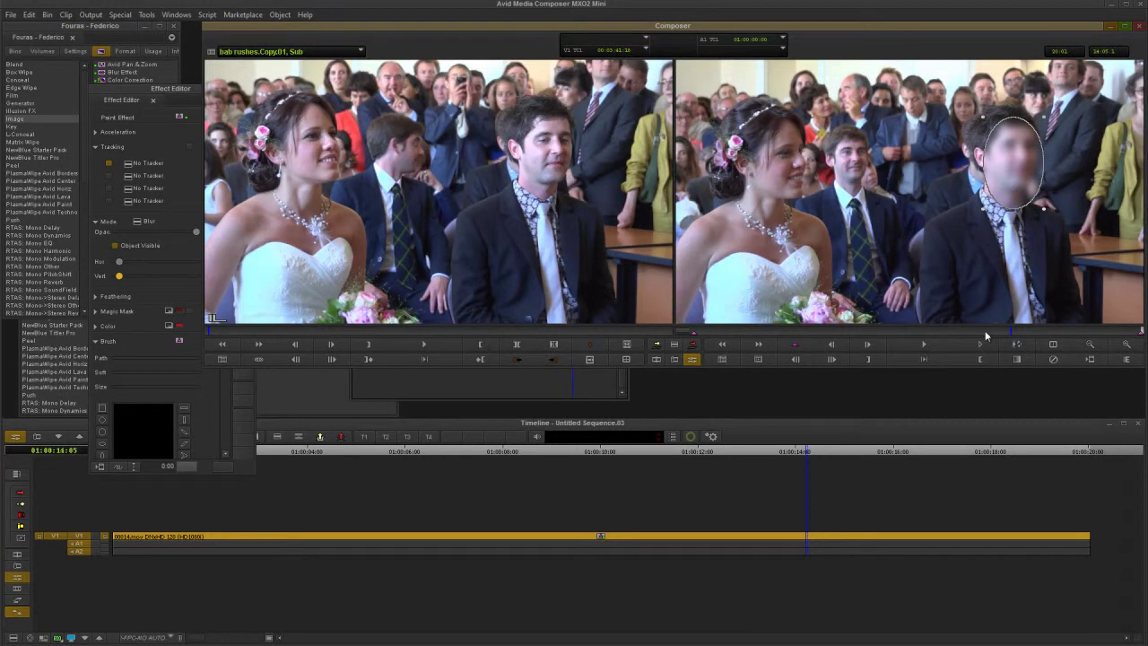
click(901, 299)
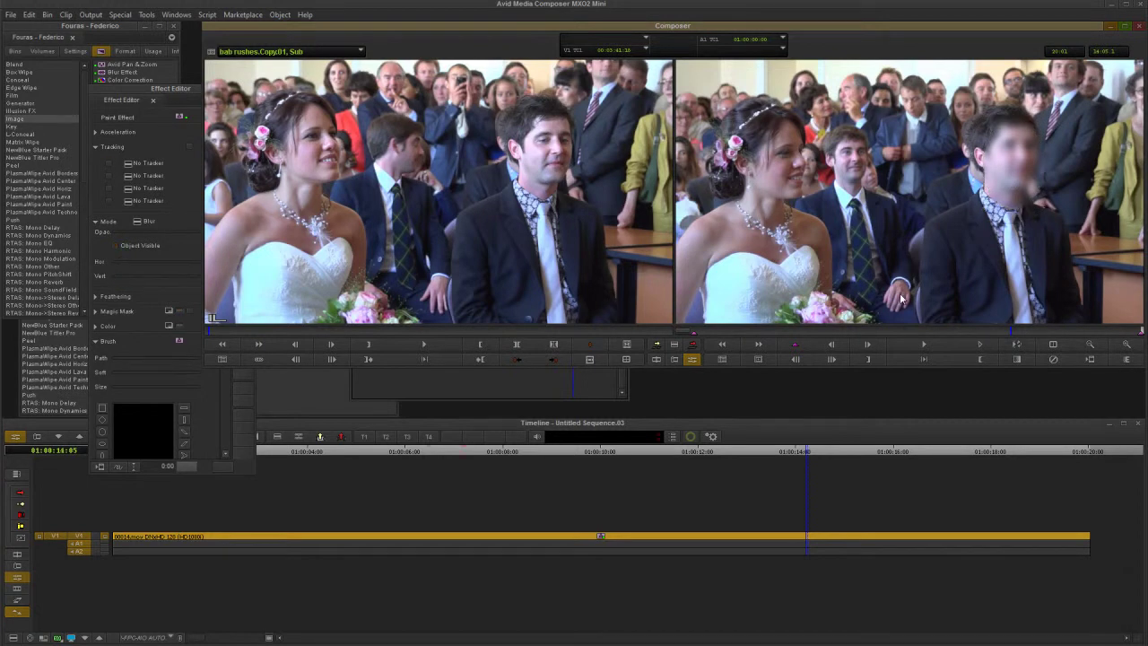
Add a keyframe at 01:00:13:01, reselect the blur oval over the groom's face and play on from there
click(943, 333)
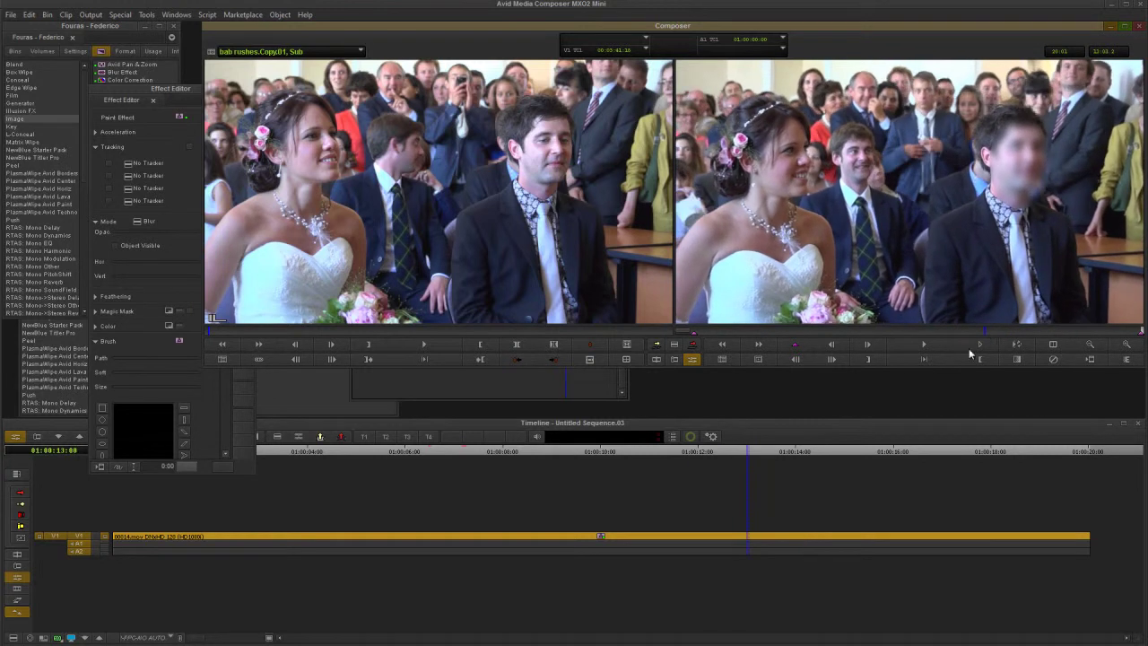
click(795, 346)
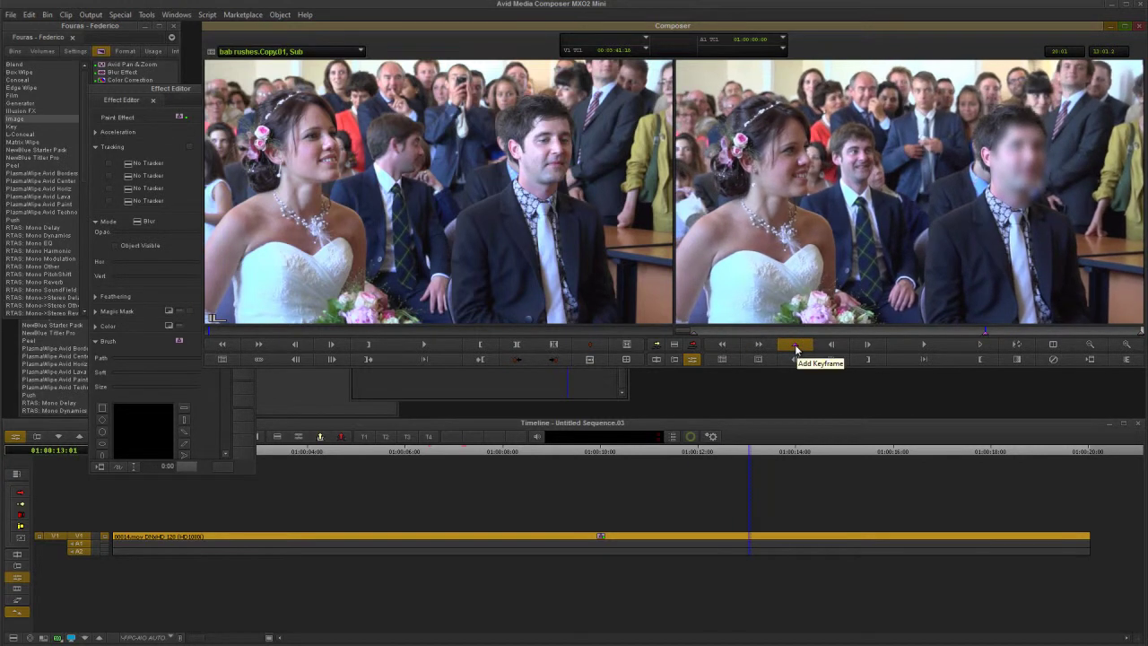
click(1027, 170)
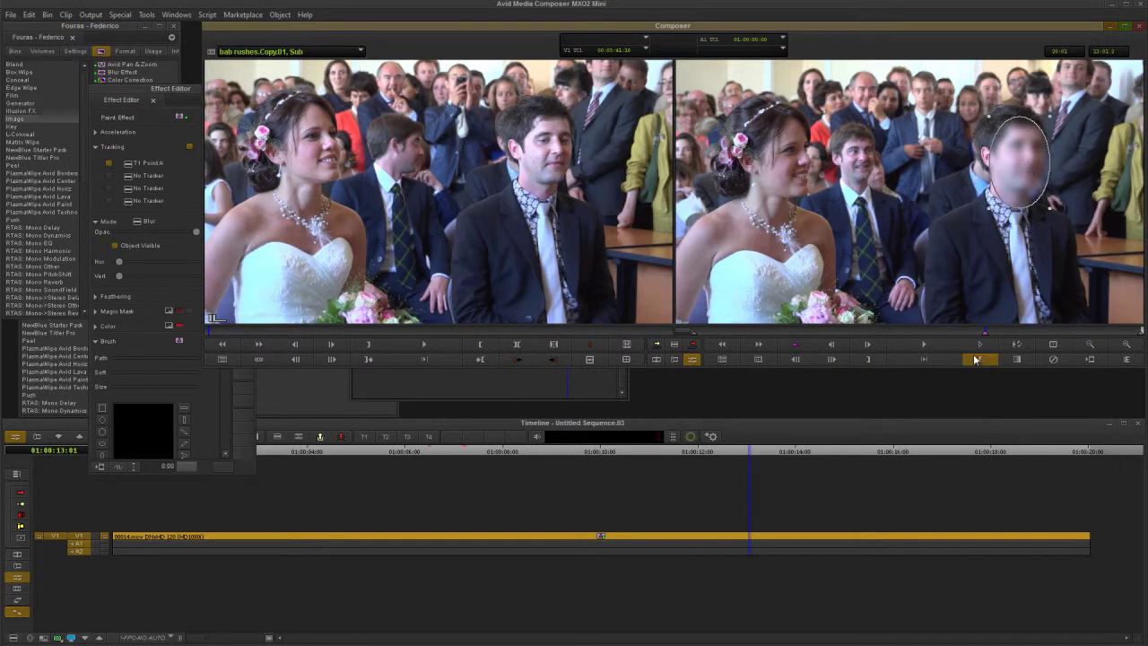
click(923, 345)
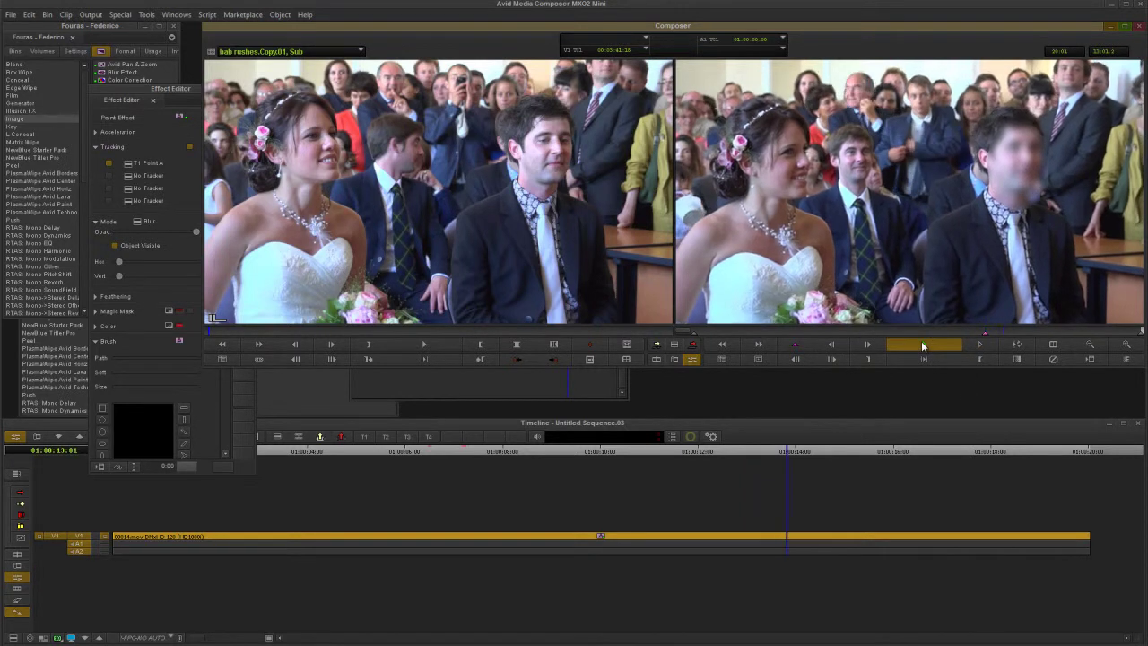